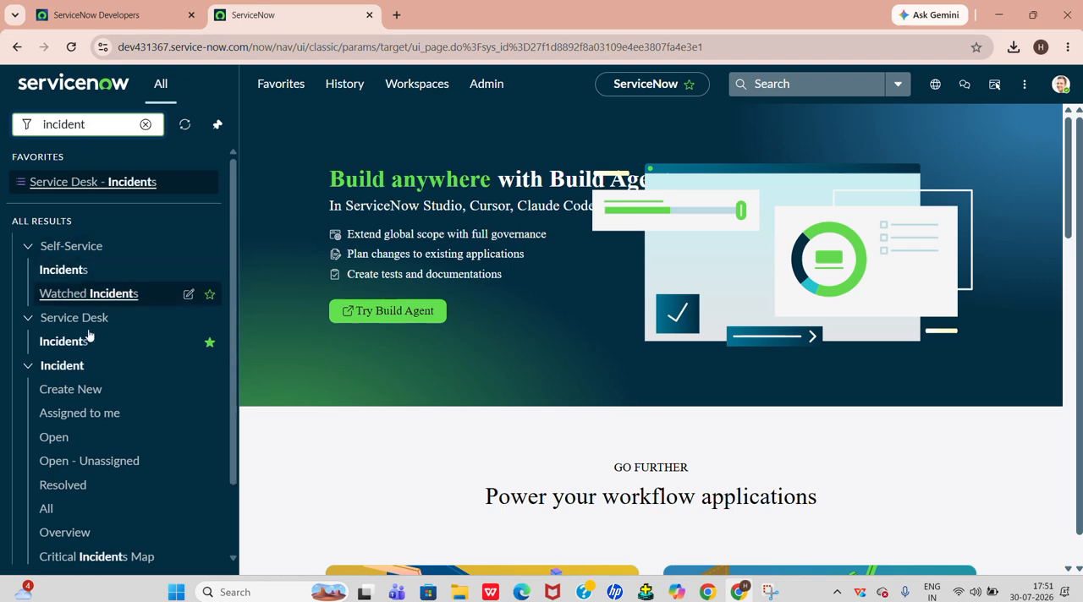
Open the On Hold critical incident from the Service Desk incidents and examine its task SLAs
click(73, 339)
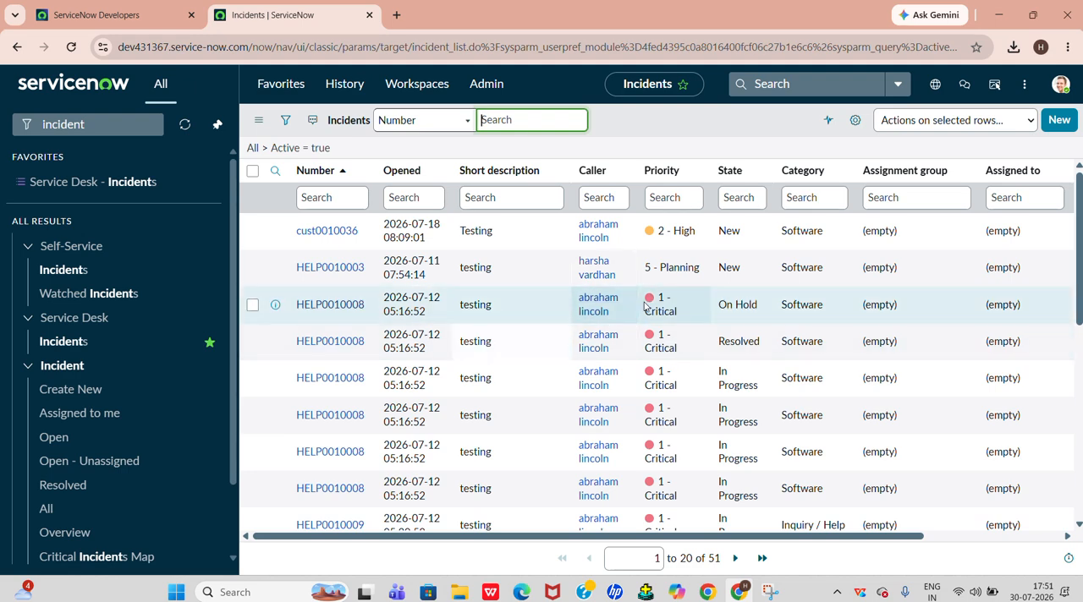
click(330, 305)
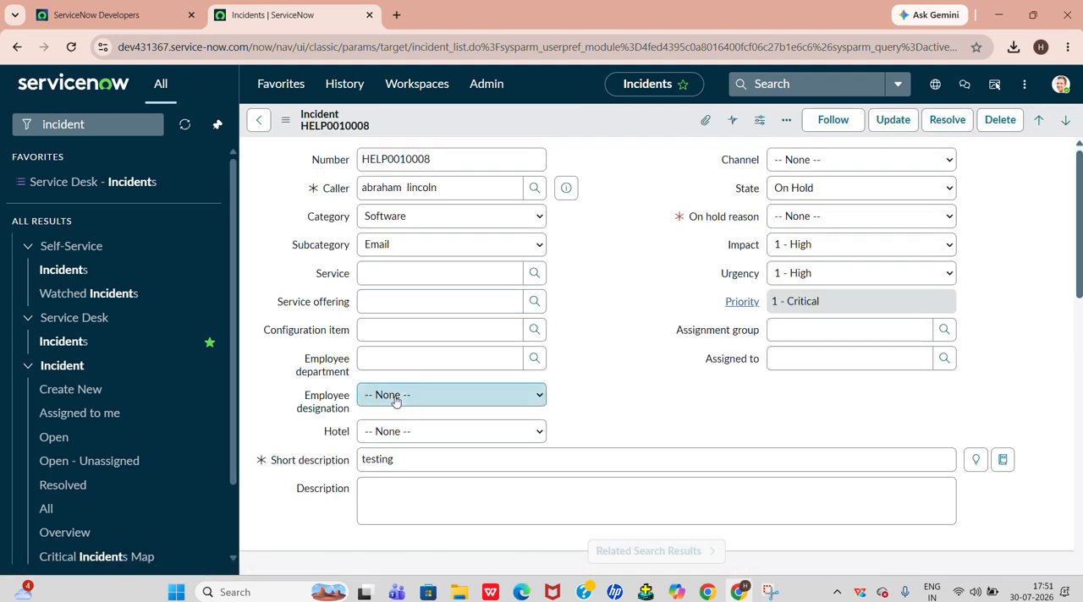
scroll(373, 406, down, 6)
scroll(395, 401, down, 10)
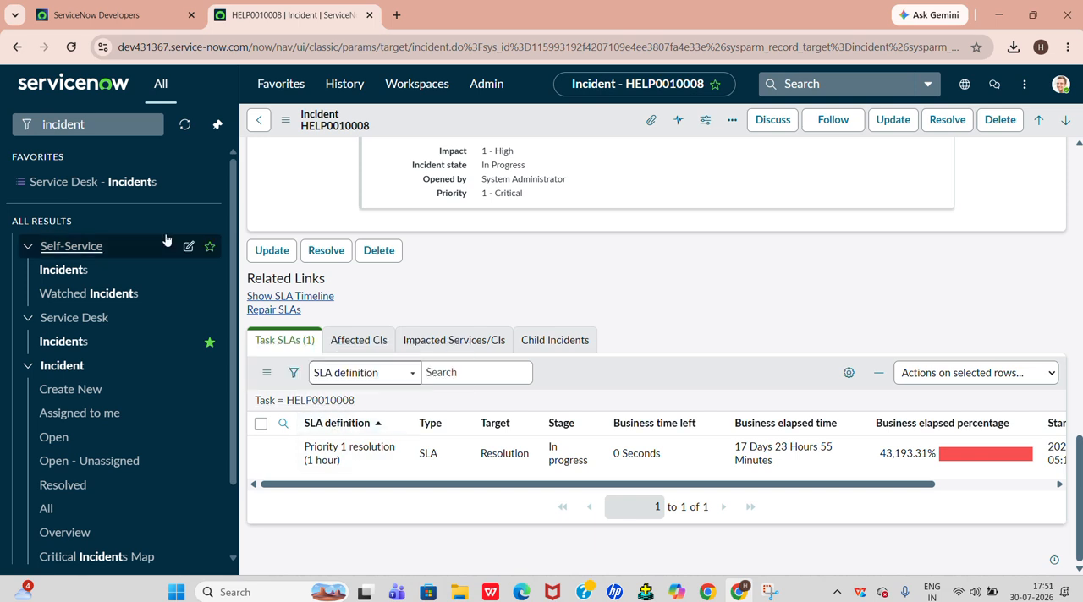
Find the SLA Definitions module and open the Priority 1 resolution (1 hour) definition
double_click(89, 120)
key(BackSpace)
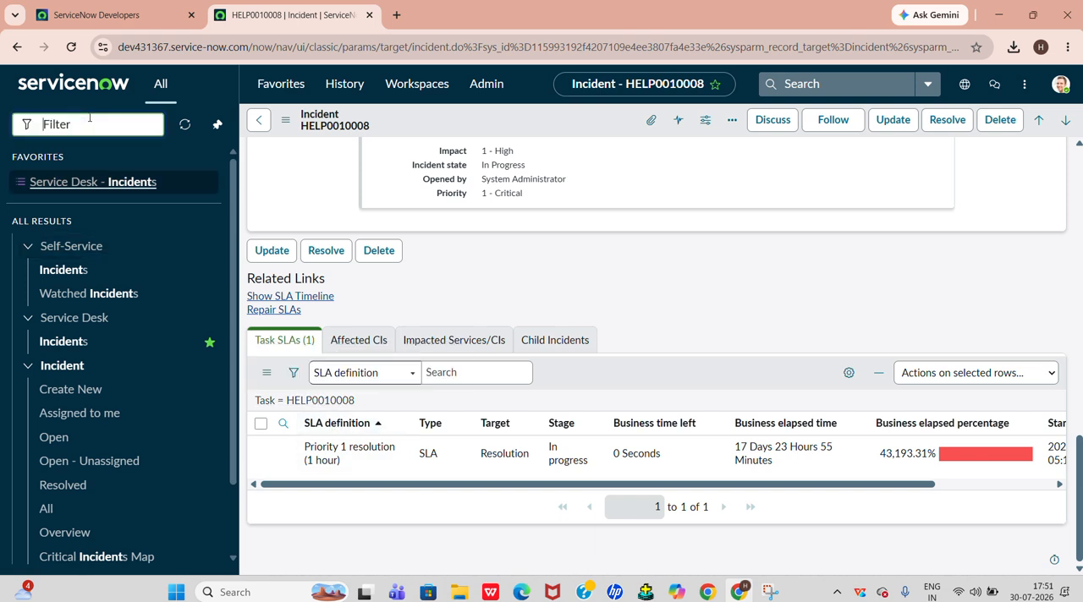
text(sla de)
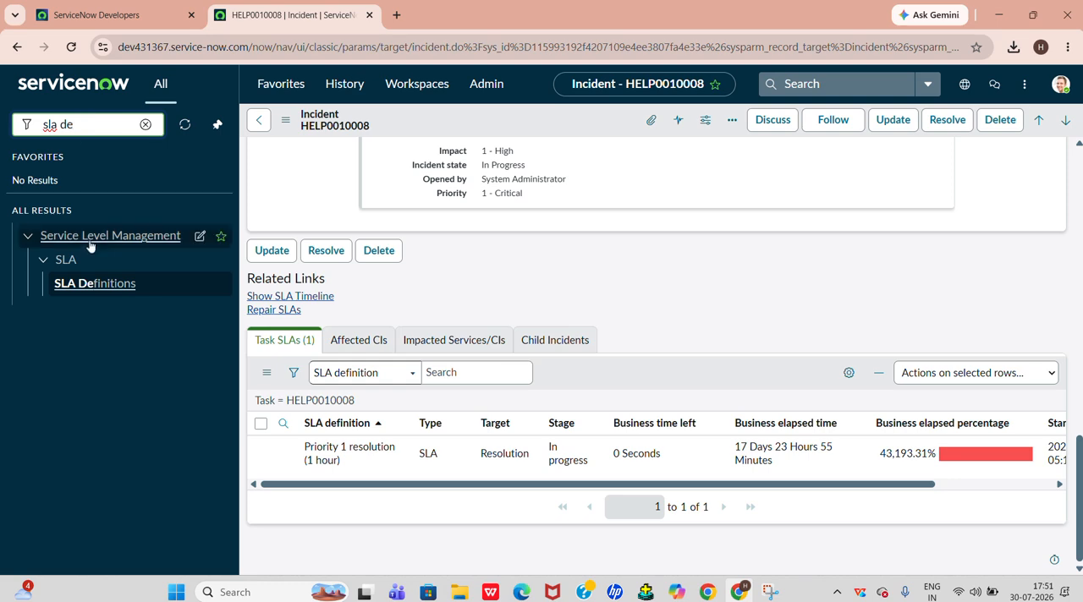
click(92, 285)
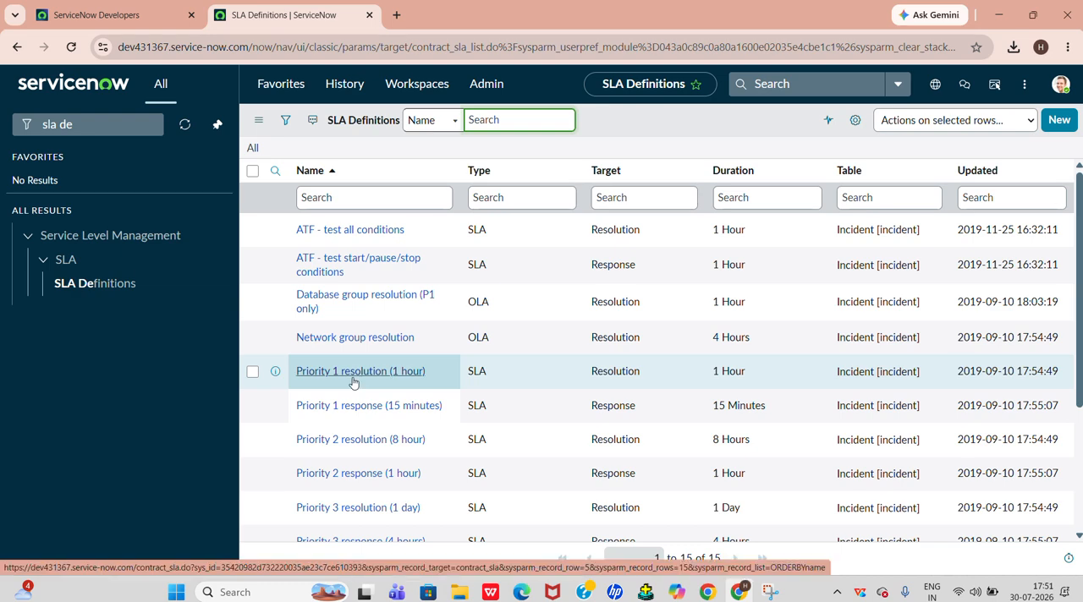
click(354, 376)
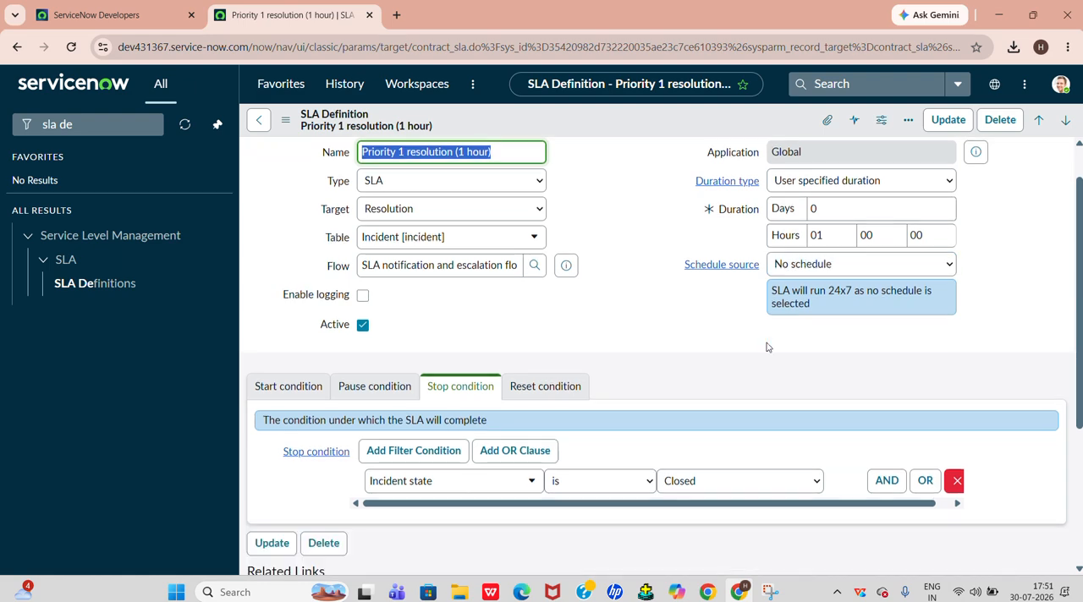
Review the start, pause and stop conditions of the Priority 1 resolution SLA definition
scroll(508, 339, down, 2)
click(305, 247)
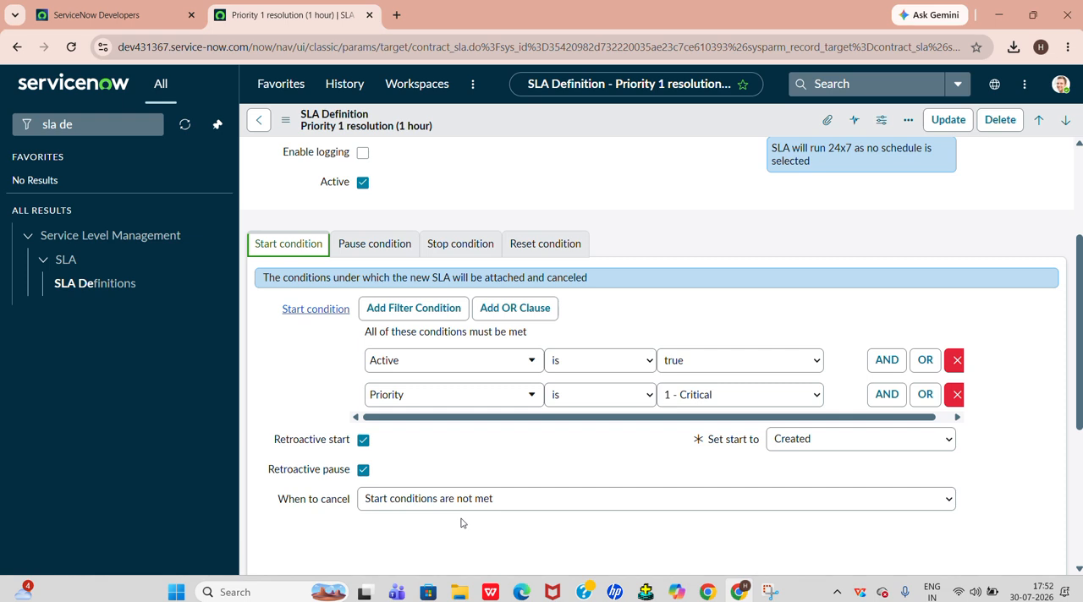
click(388, 245)
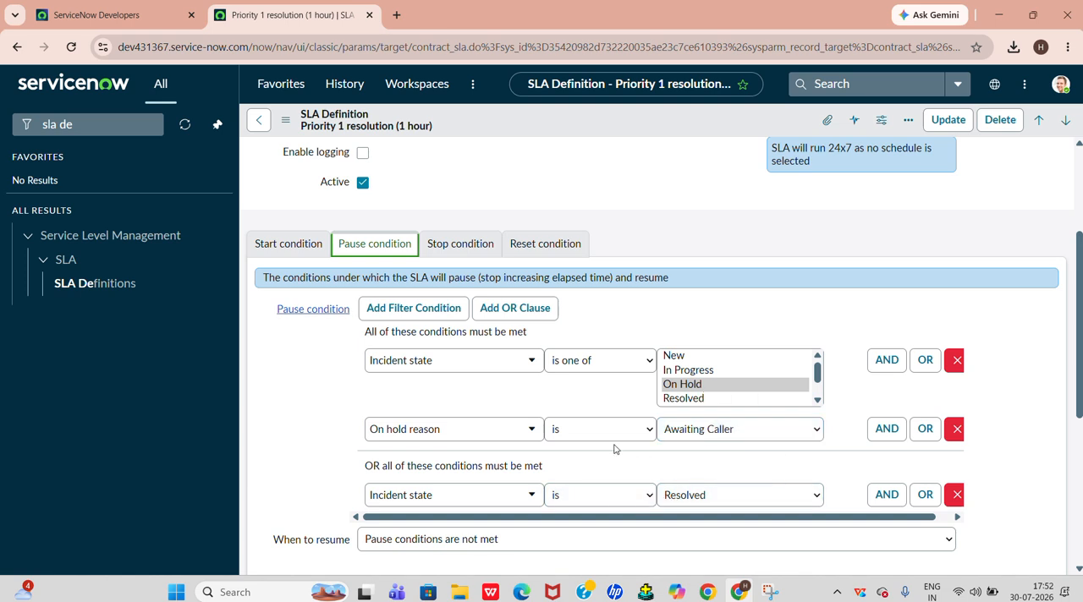
click(442, 243)
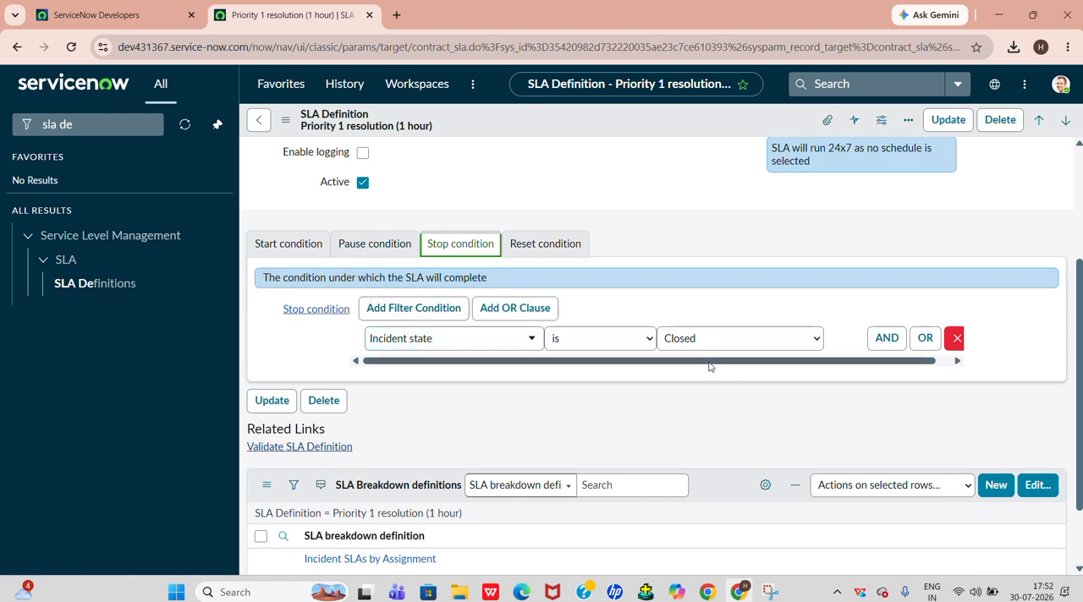
Go to the Service Desk incidents list and start a new incident record
click(117, 127)
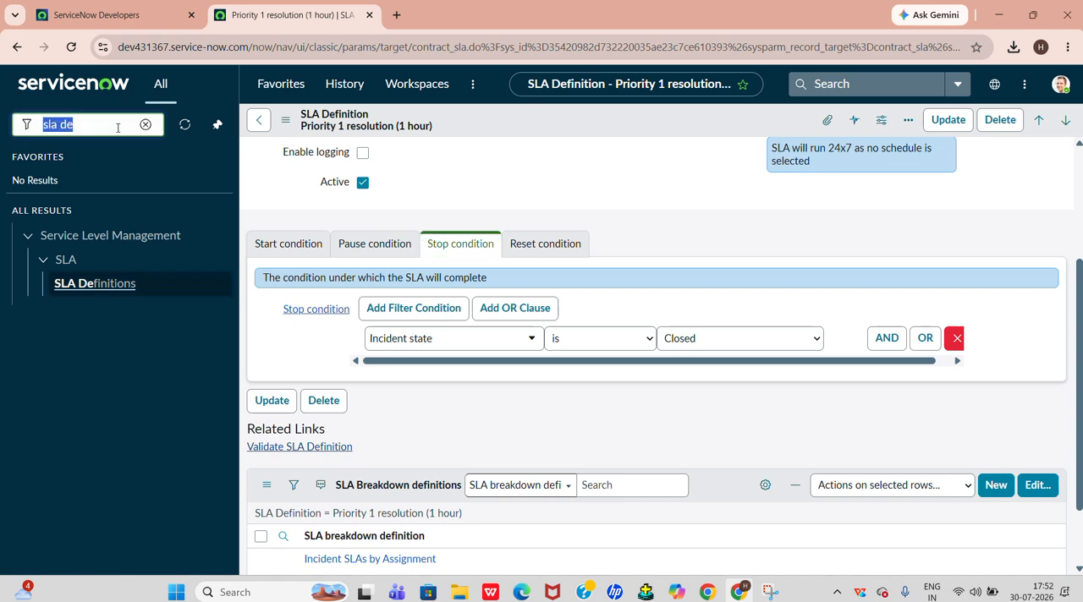
key(BackSpace)
text(in)
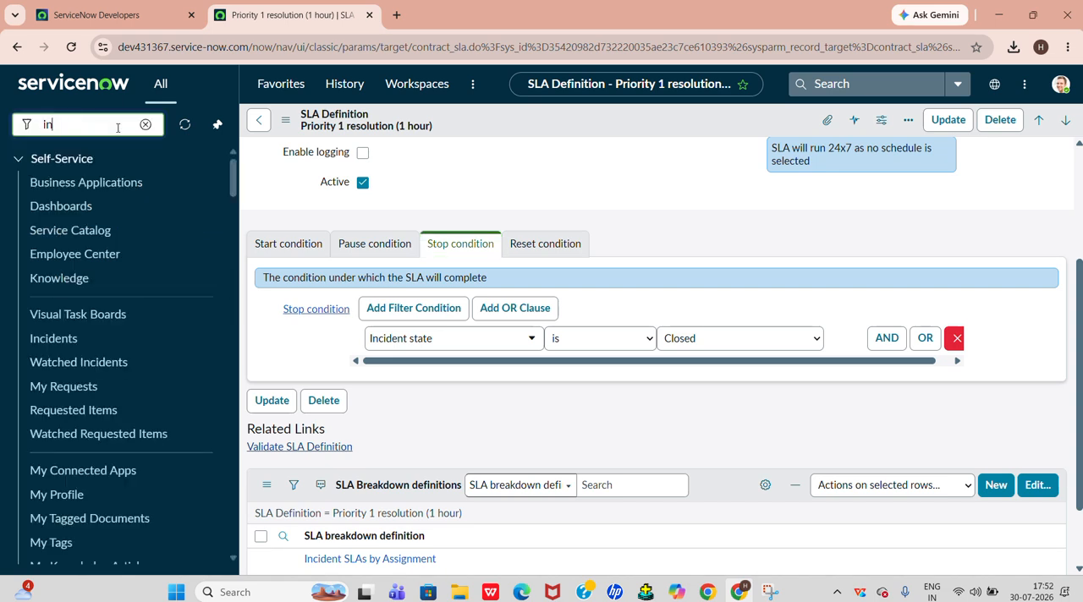
text(cide)
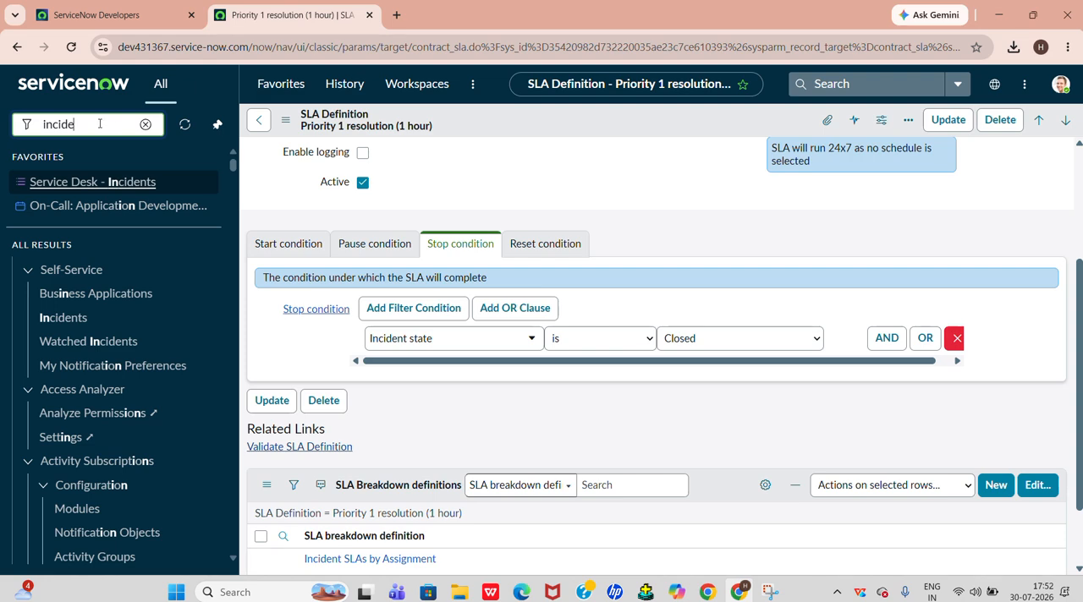
click(74, 343)
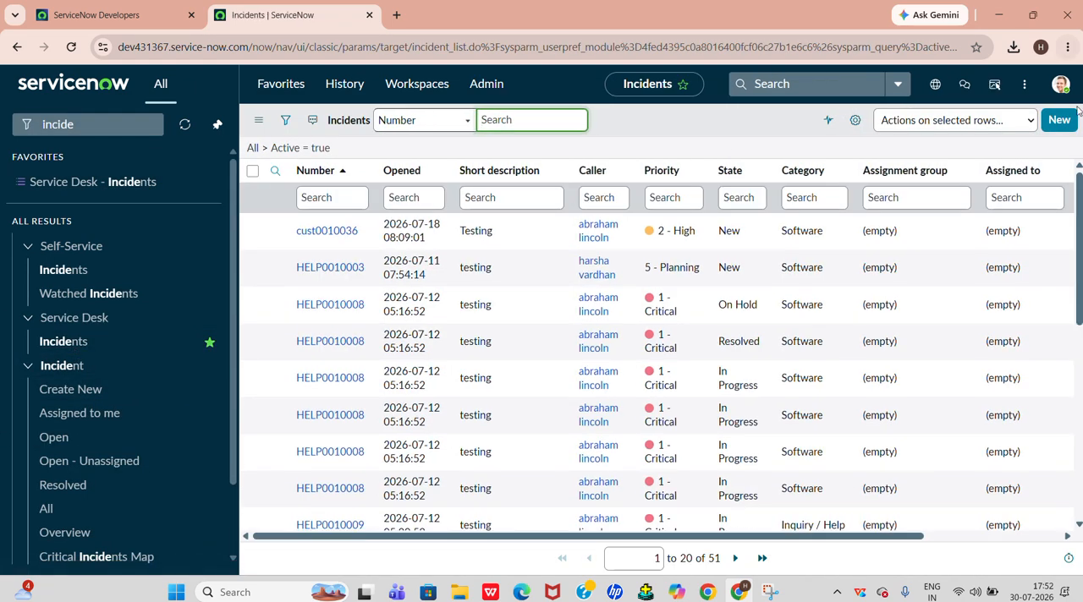
click(1071, 125)
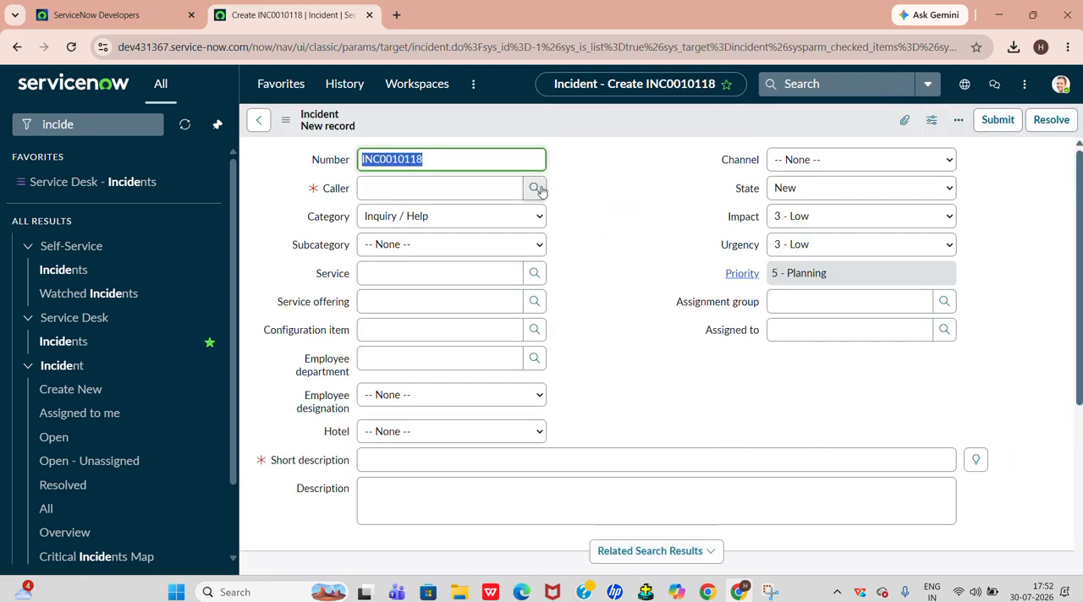
Choose the caller from the user lookup and set both Impact and Urgency to 5 - Very very high
click(536, 189)
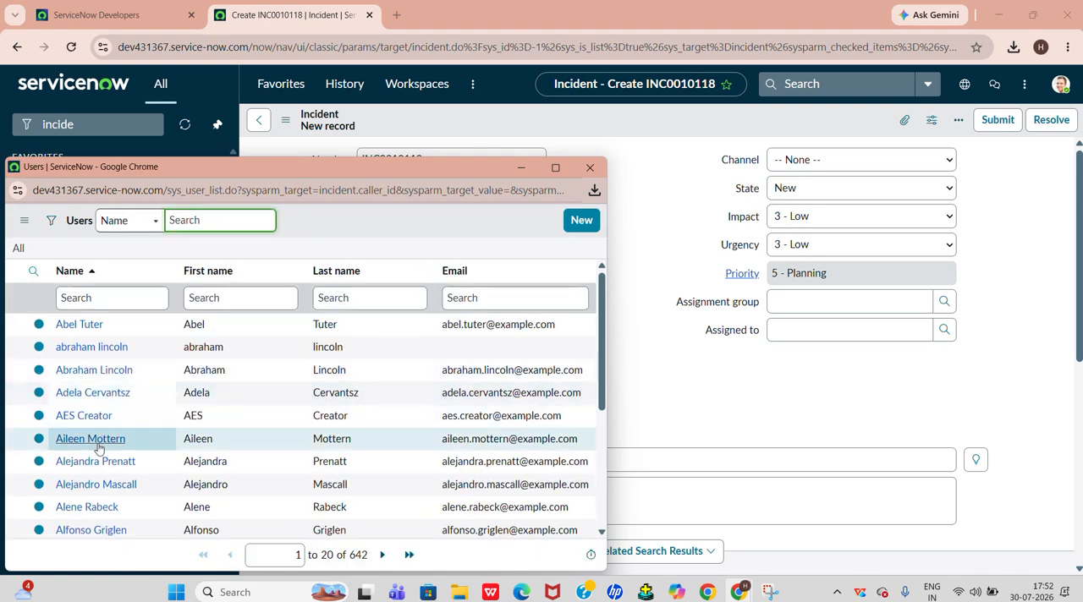
click(91, 507)
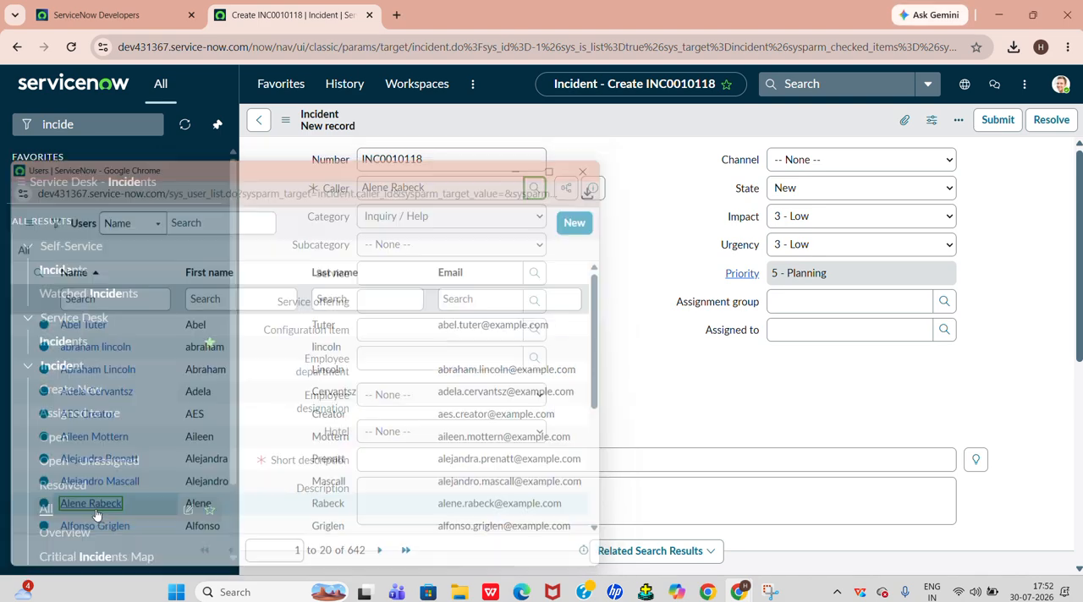
click(810, 216)
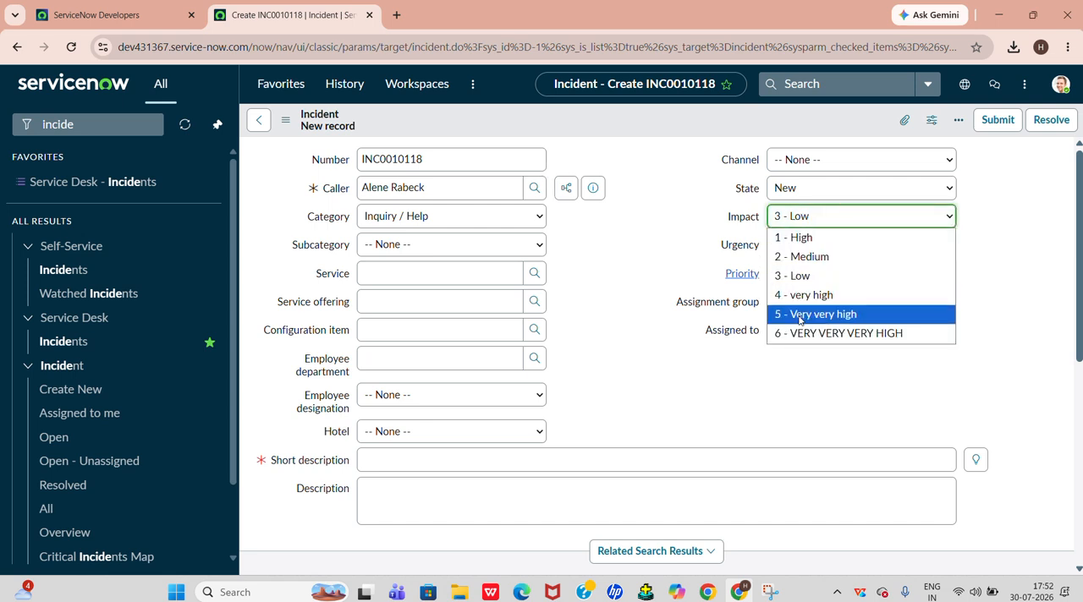
click(799, 319)
click(812, 244)
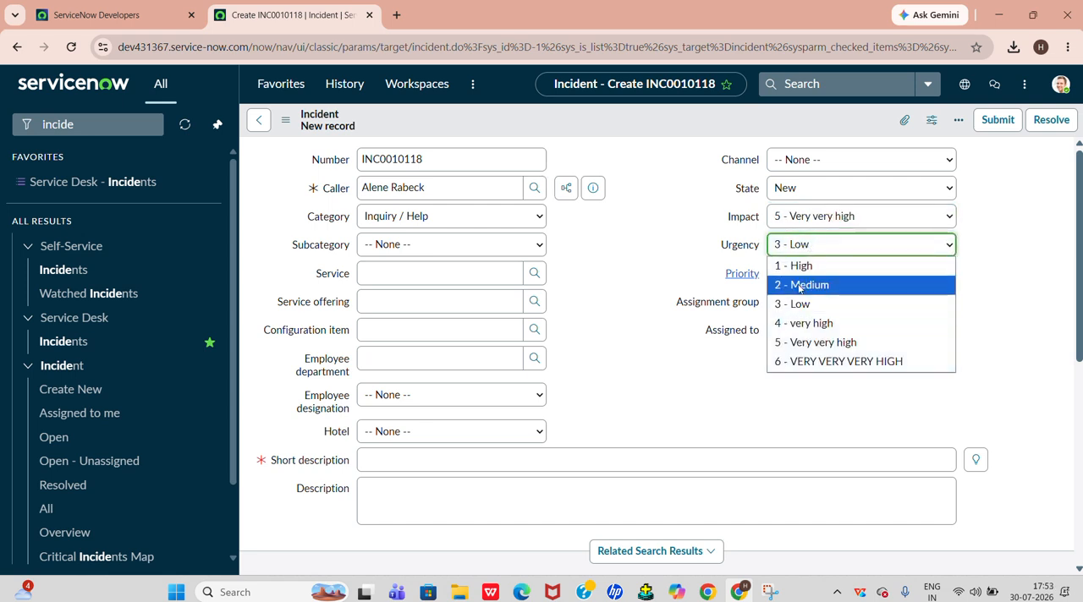
click(795, 343)
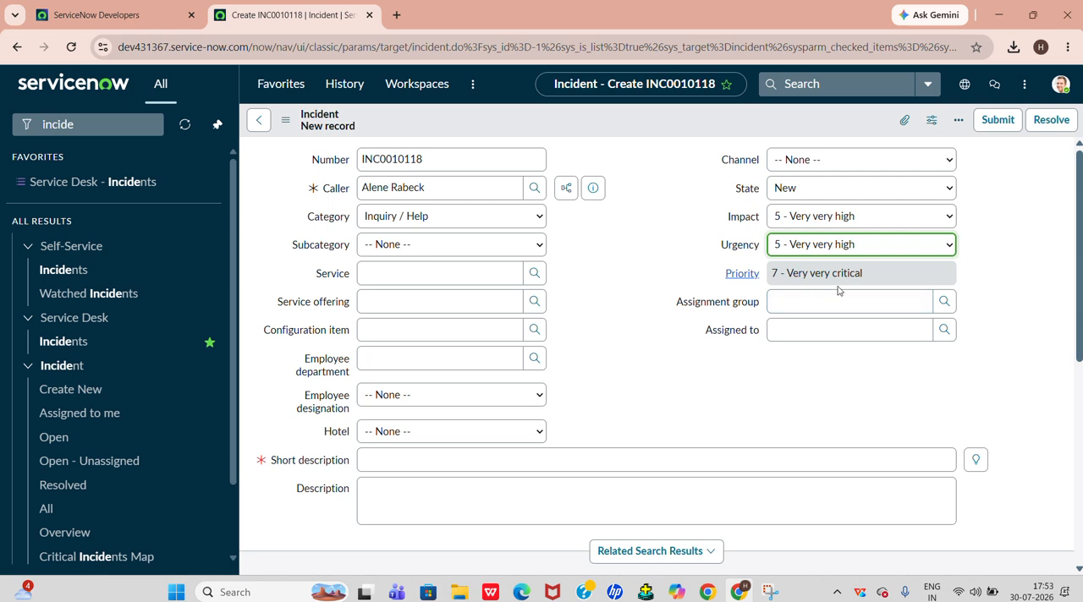
Enter "My mail is not working" as the incident's short description
scroll(566, 354, down, 2)
click(534, 316)
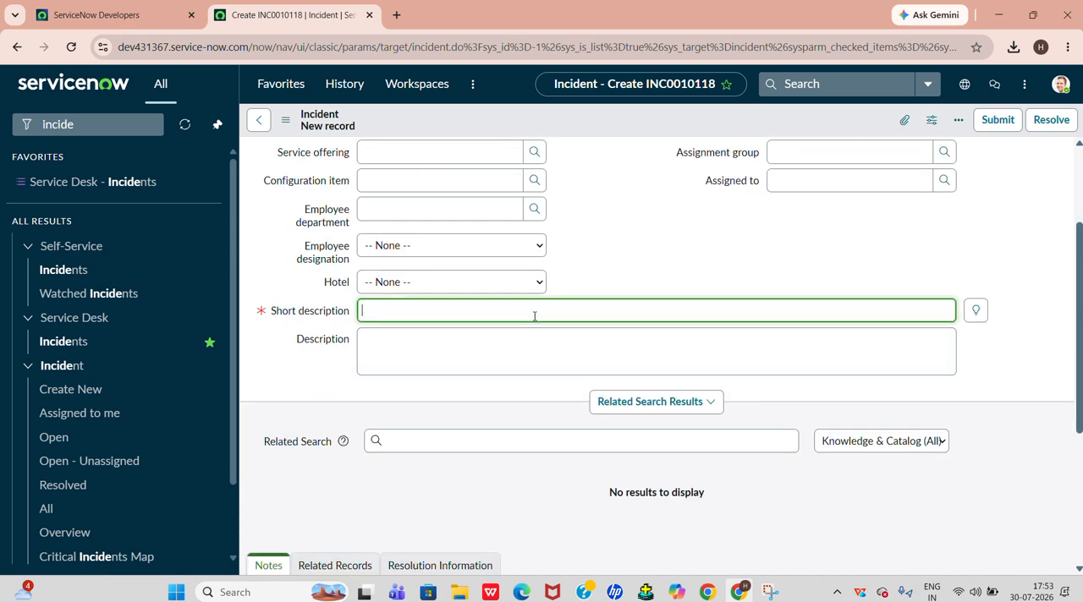
text(My mail is not wor)
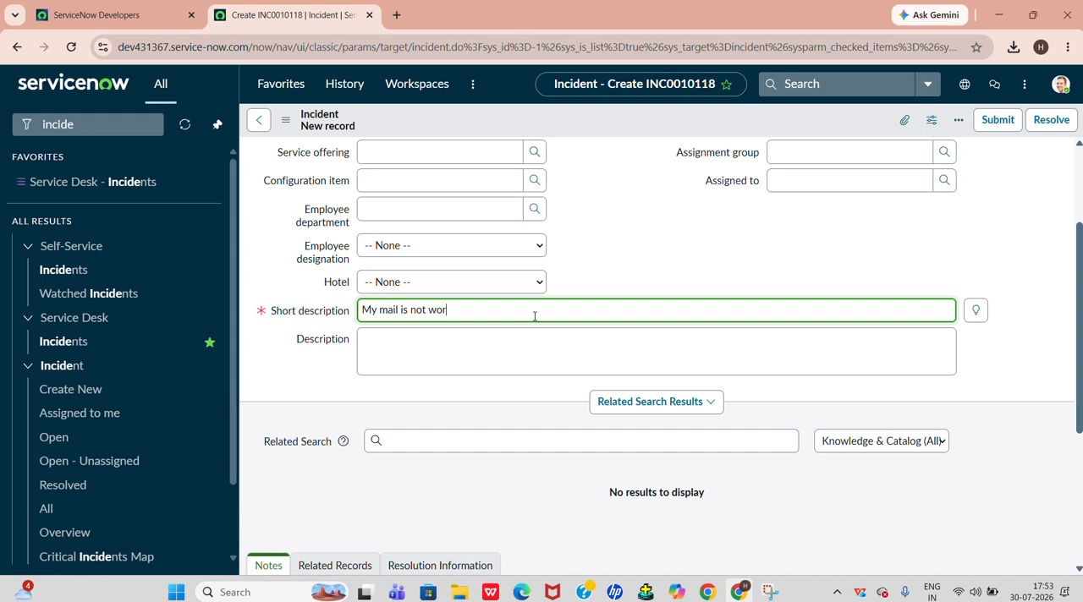
text(king)
scroll(534, 316, up, 2)
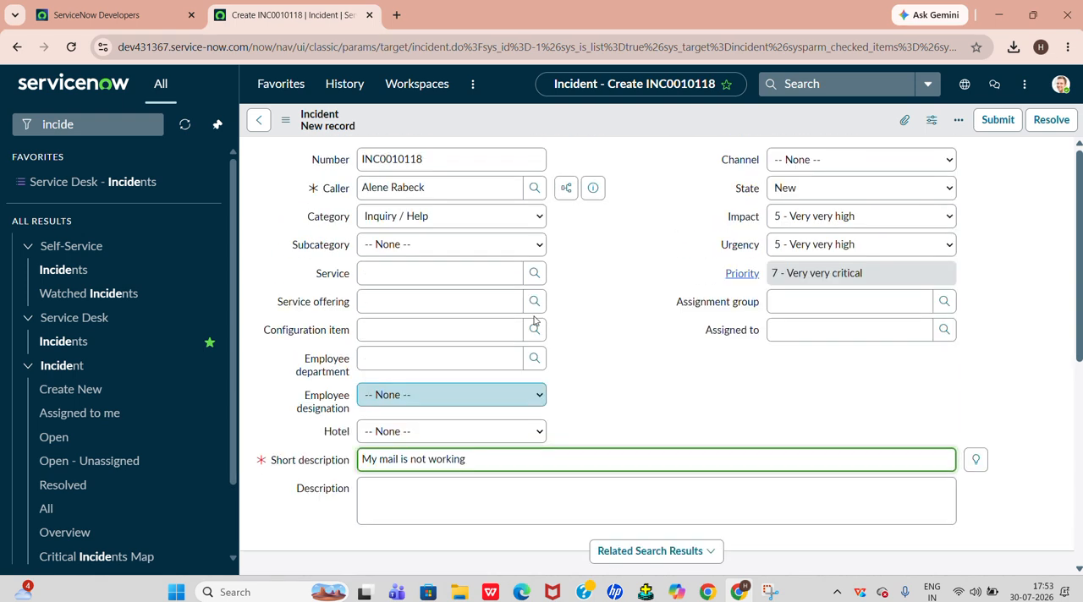
Save the new incident while staying on its form, and check its Task SLAs list
scroll(529, 320, down, 5)
scroll(612, 258, up, 5)
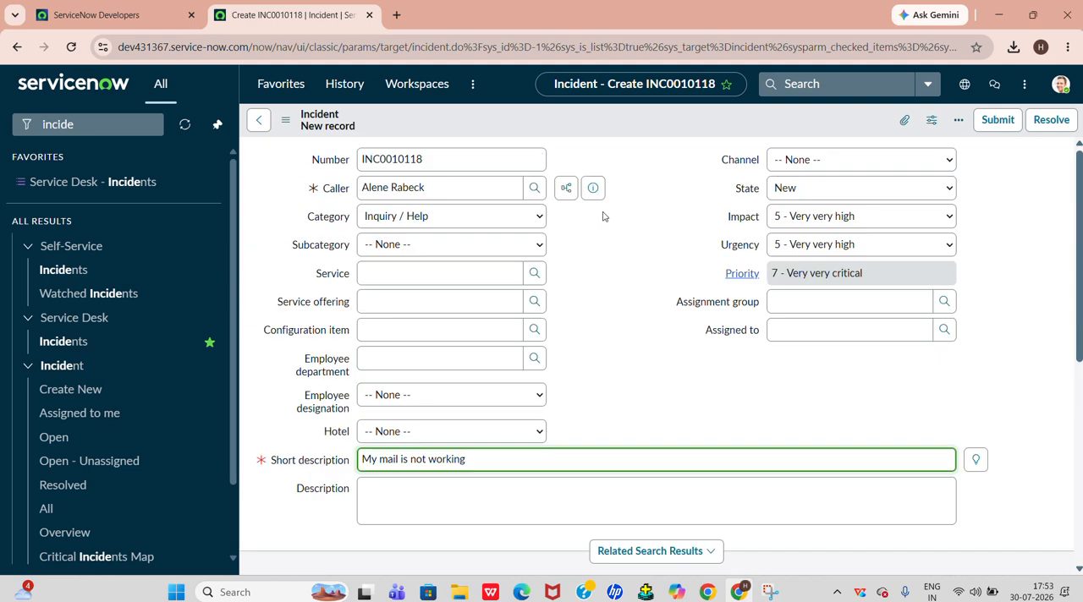
right_click(646, 126)
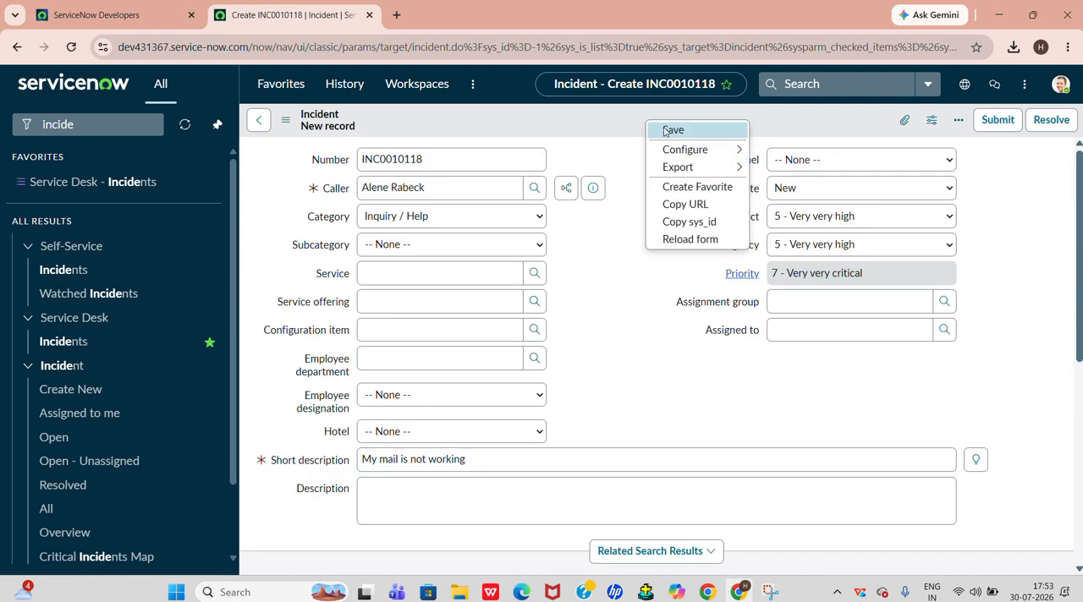
click(673, 130)
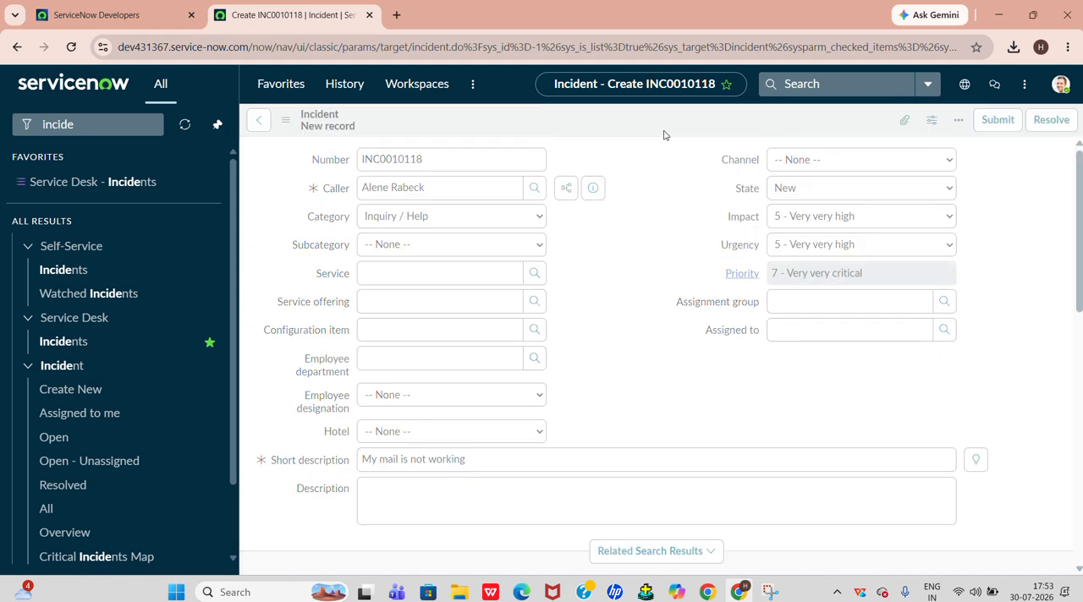
scroll(507, 333, down, 5)
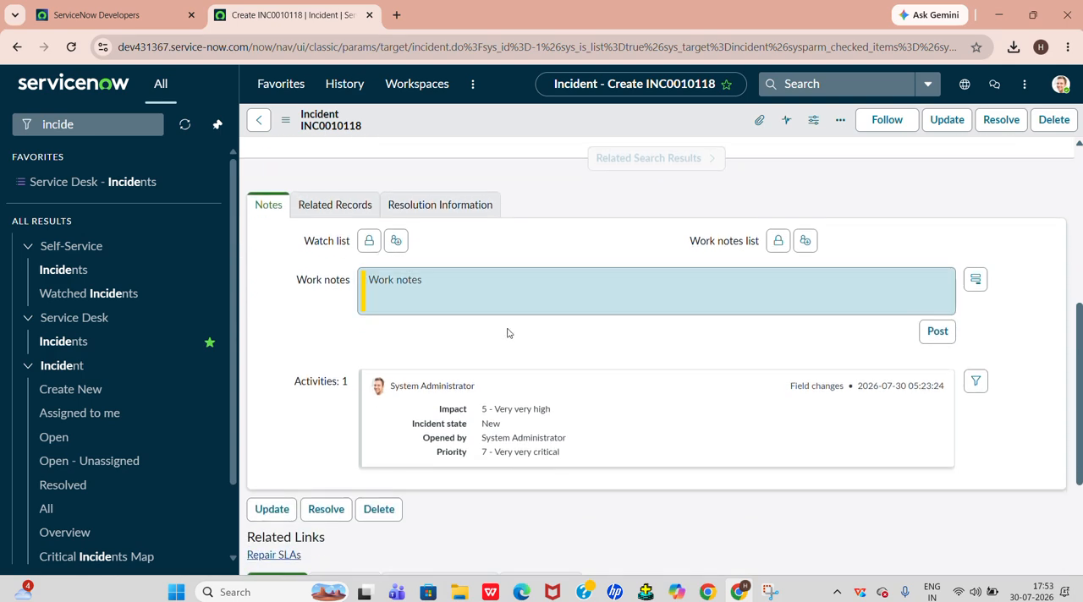
scroll(499, 334, down, 4)
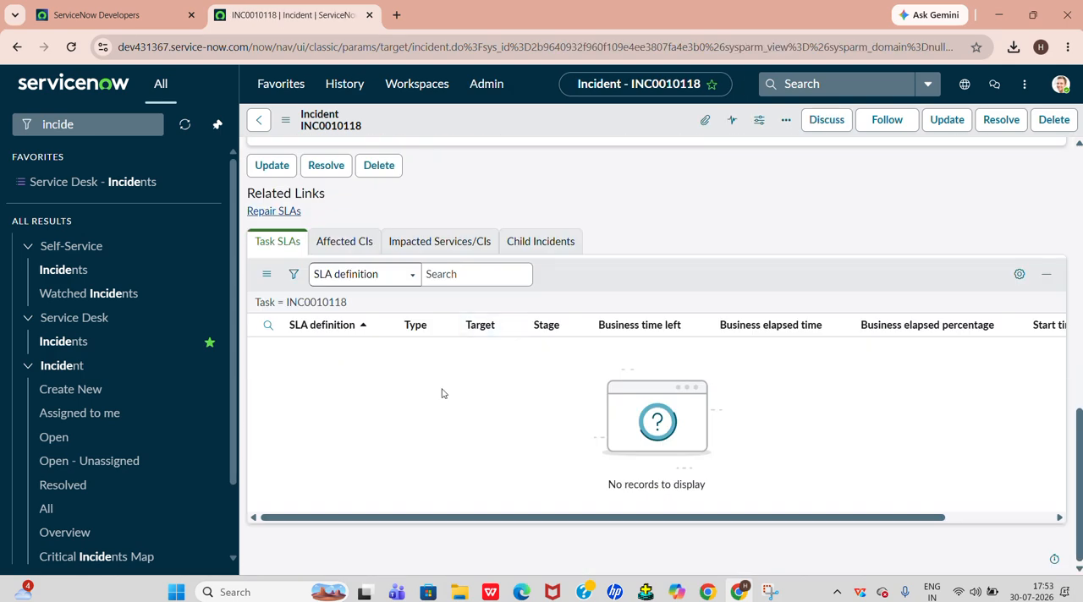
Go to the SLA Definitions list and start a new SLA definition record
click(87, 124)
key(ctrl+a)
key(BackSpace)
text(s)
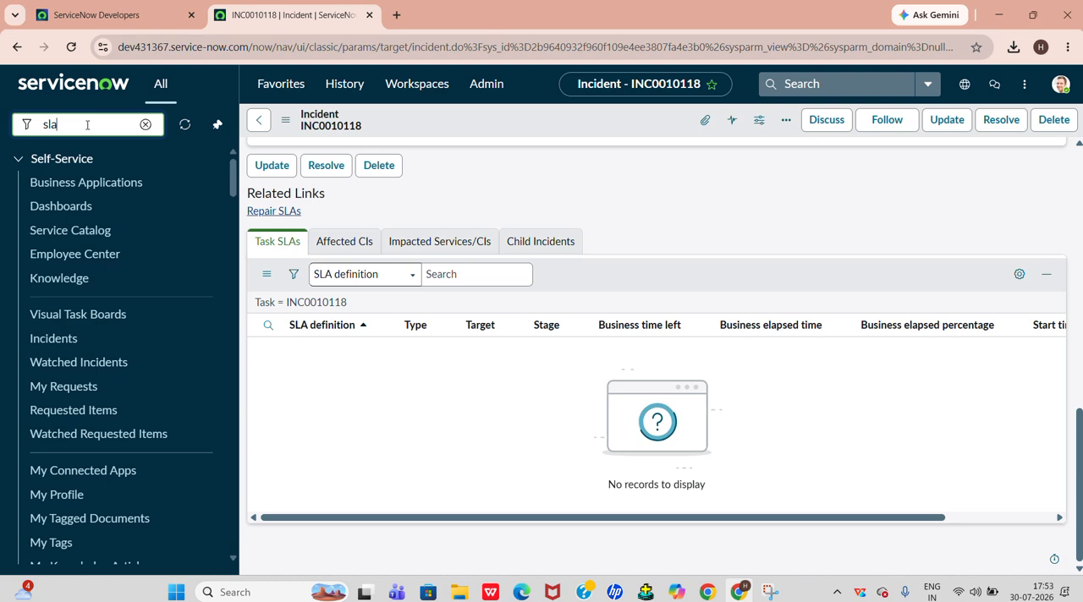
click(65, 380)
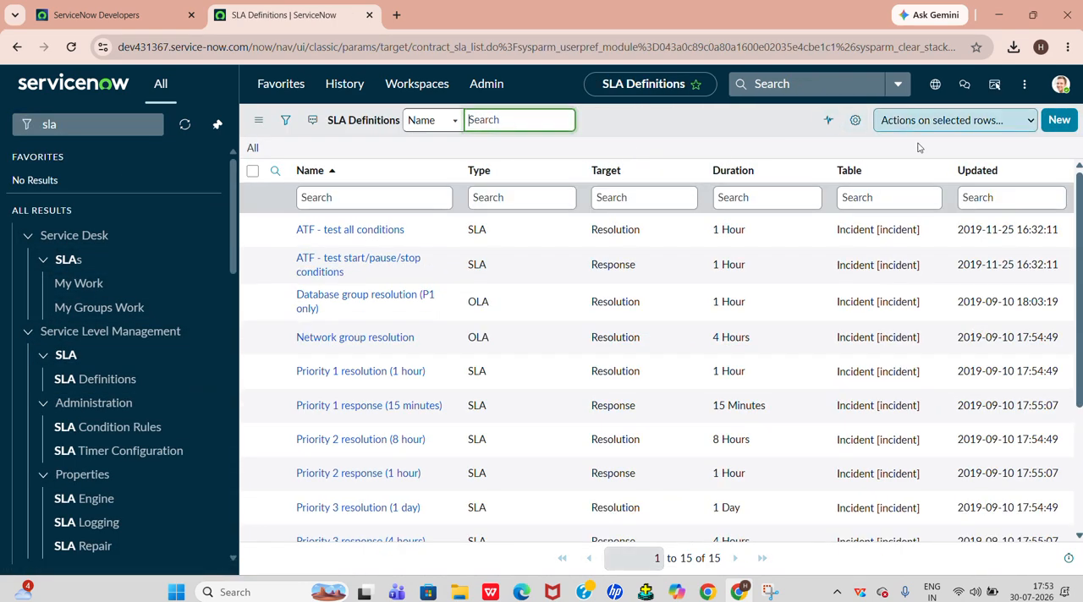
click(1059, 119)
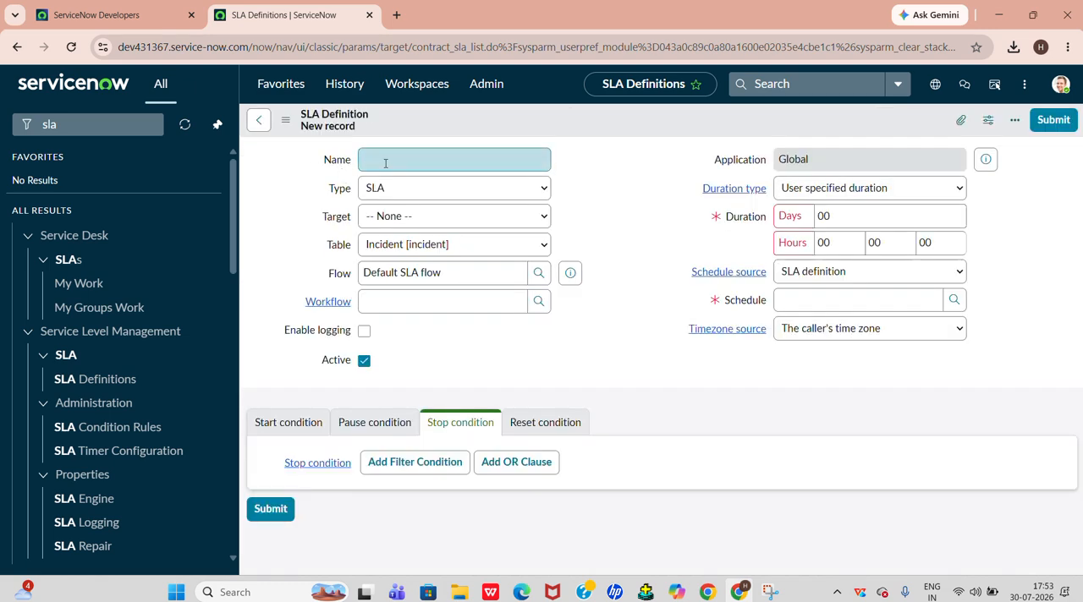
Name the new SLA definition "very very critical (20min)"
text(verve)
key(BackSpace)
key(BackSpace)
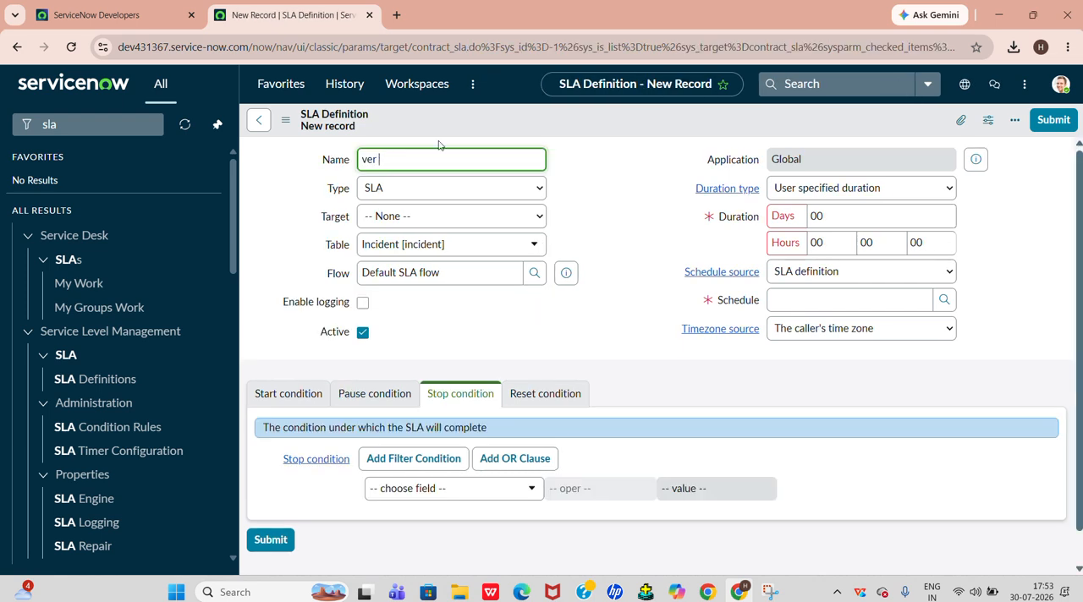
text(y very )
text(criticaal )
text((2m)
text(0min)
Keep the SLA definition's type as SLA and set its target to Resolution
click(485, 192)
click(580, 202)
click(483, 220)
click(455, 275)
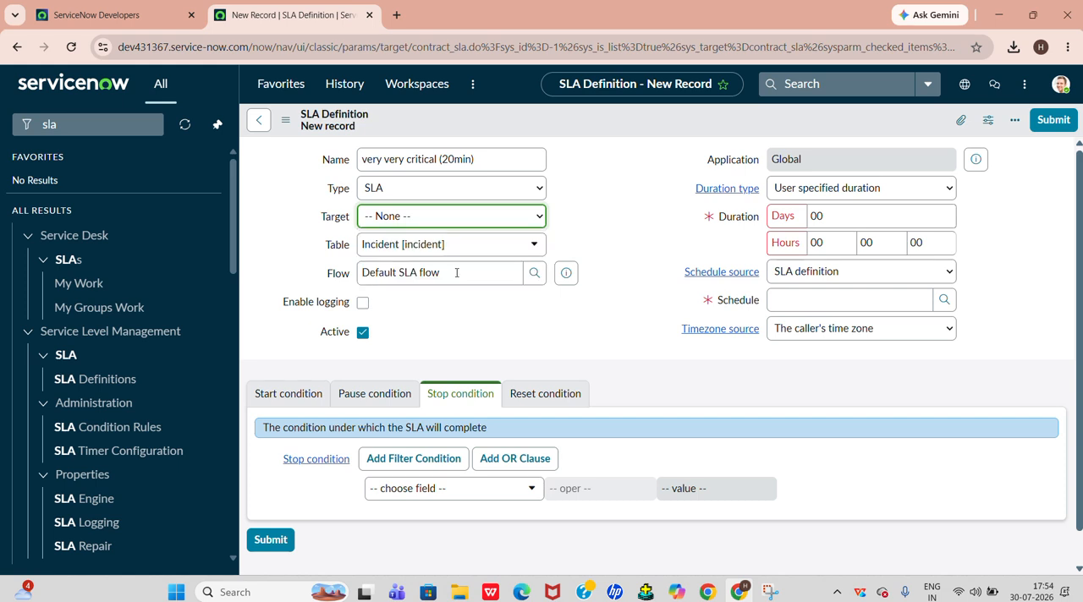
Set the SLA definition's user specified duration to 20 minutes
drag(809, 242, 855, 243)
click(867, 243)
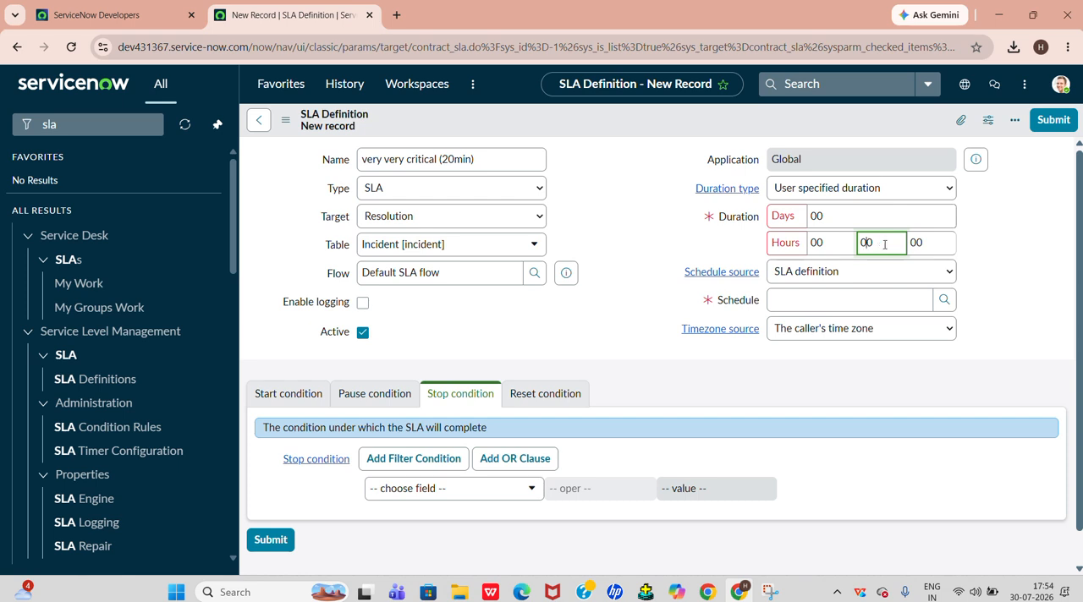
text(20)
Set the SLA definition's schedule source to No schedule
click(813, 287)
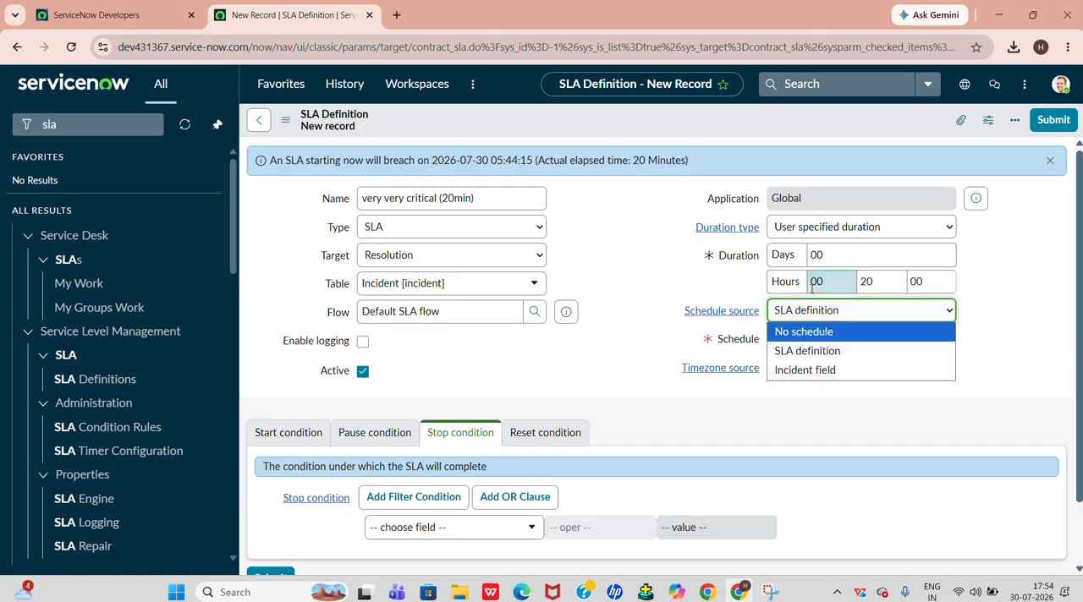
click(803, 332)
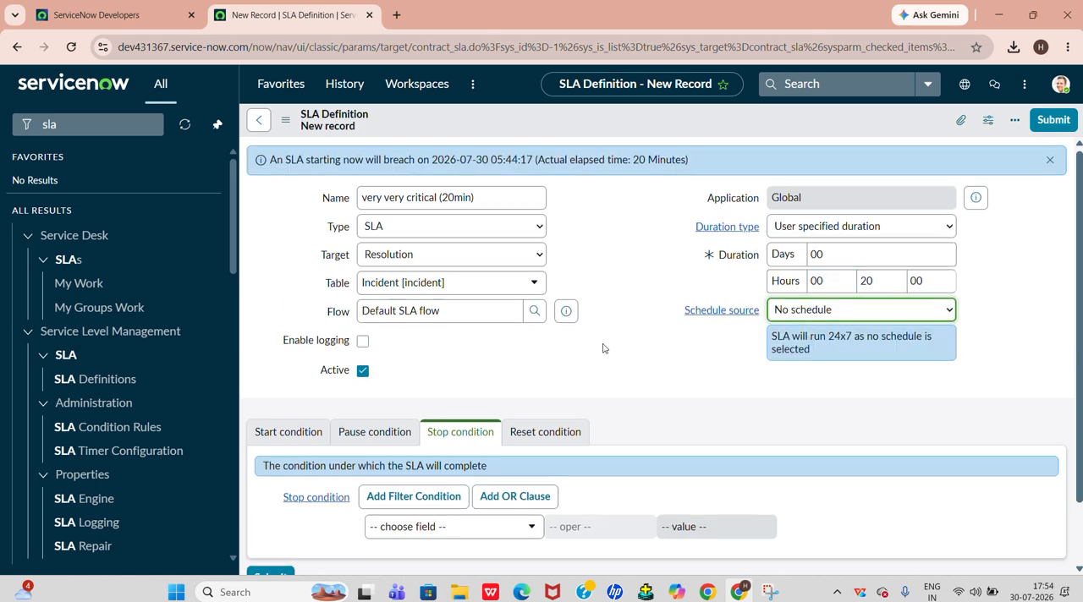
Set the start condition to Active is true and add a second AND condition row beneath it
scroll(604, 346, down, 2)
click(289, 359)
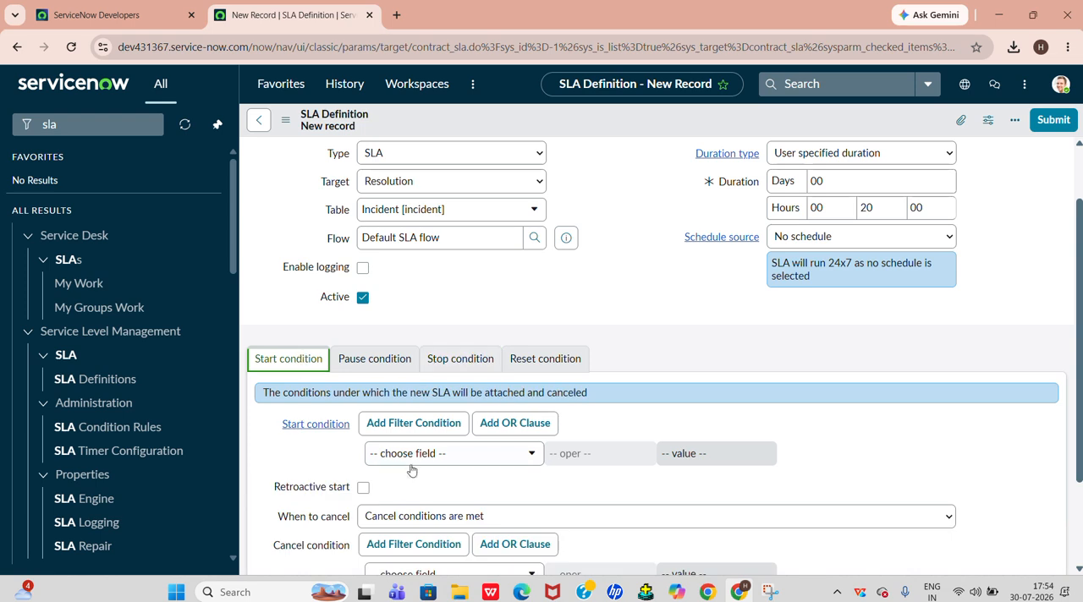
click(437, 457)
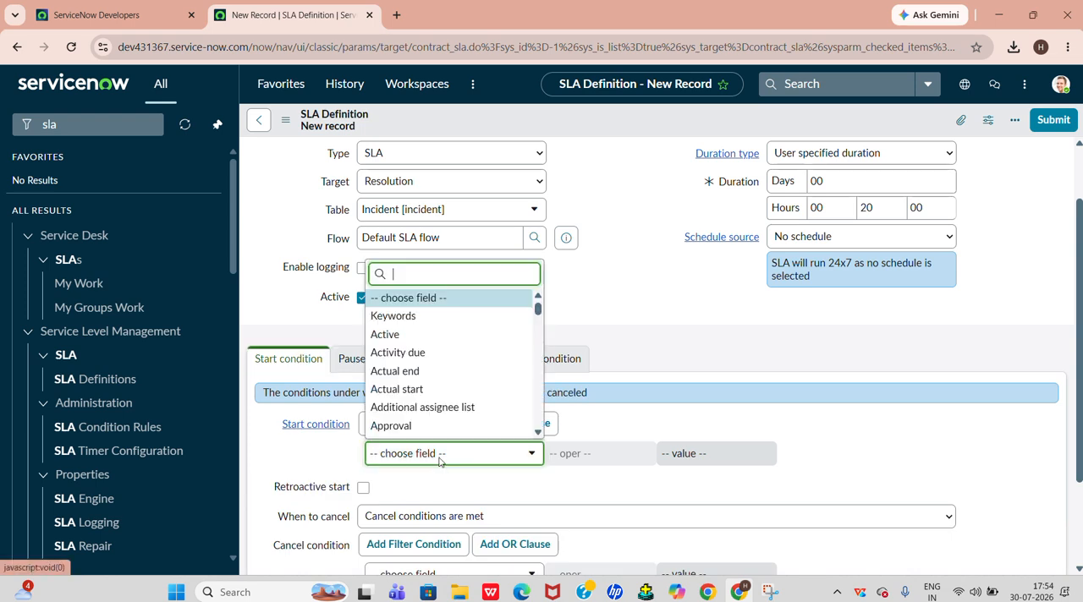
click(435, 336)
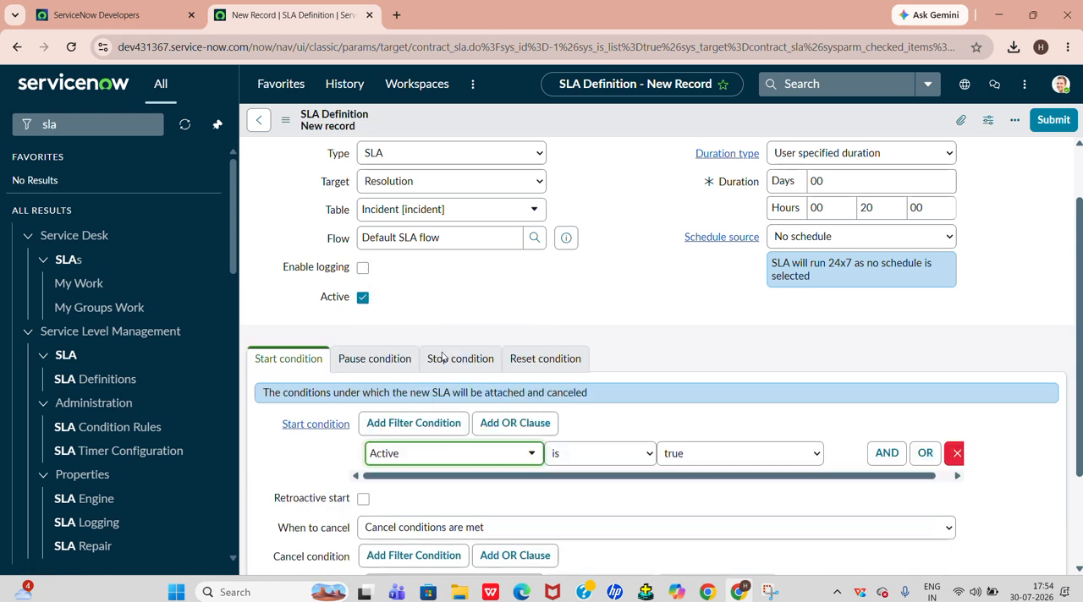
click(885, 455)
click(475, 511)
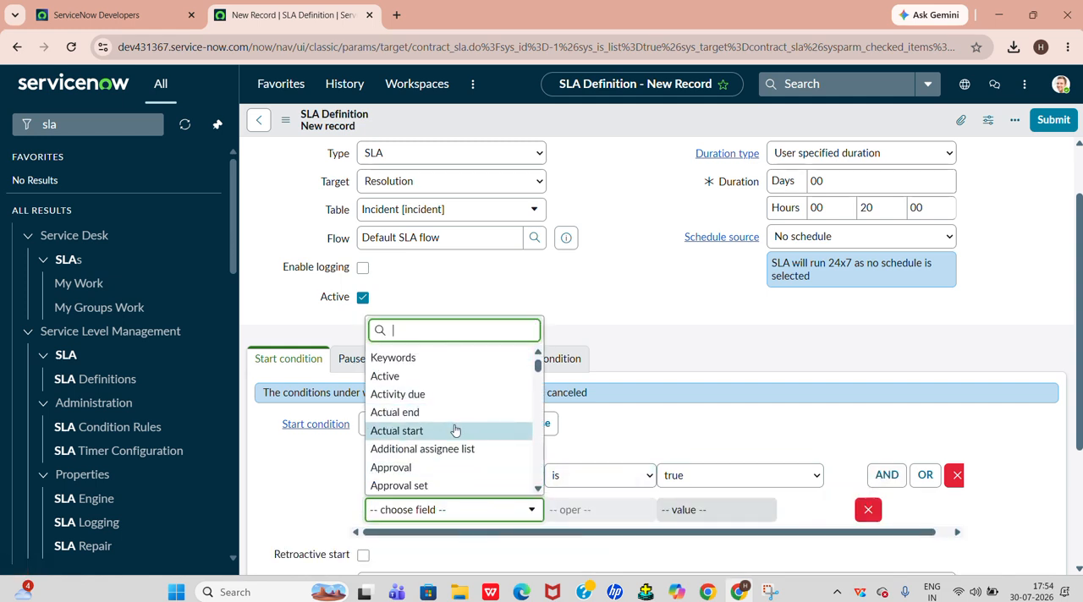
text(sta)
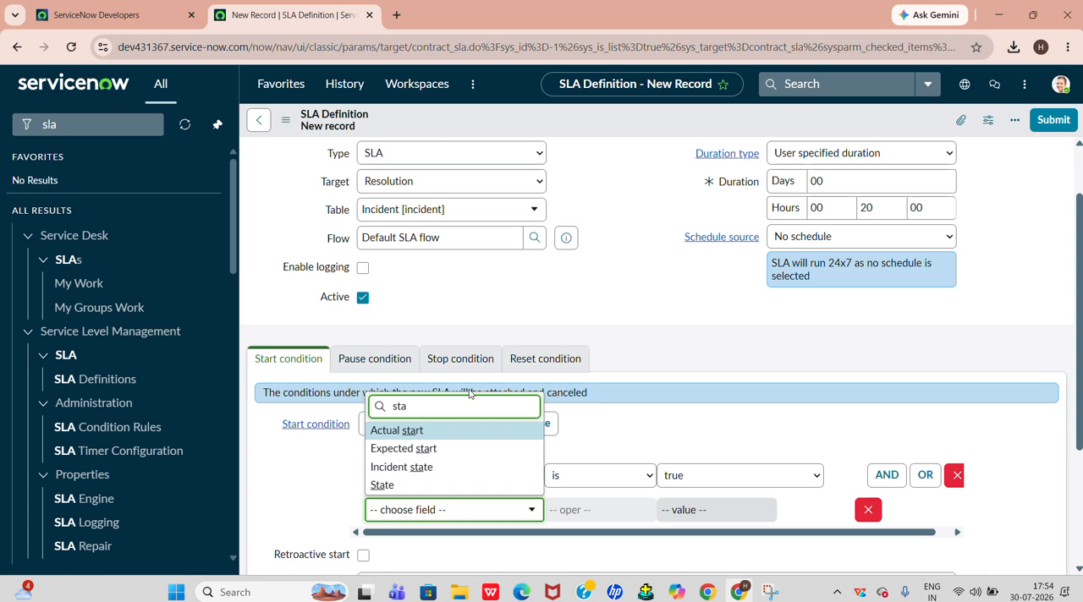
click(382, 484)
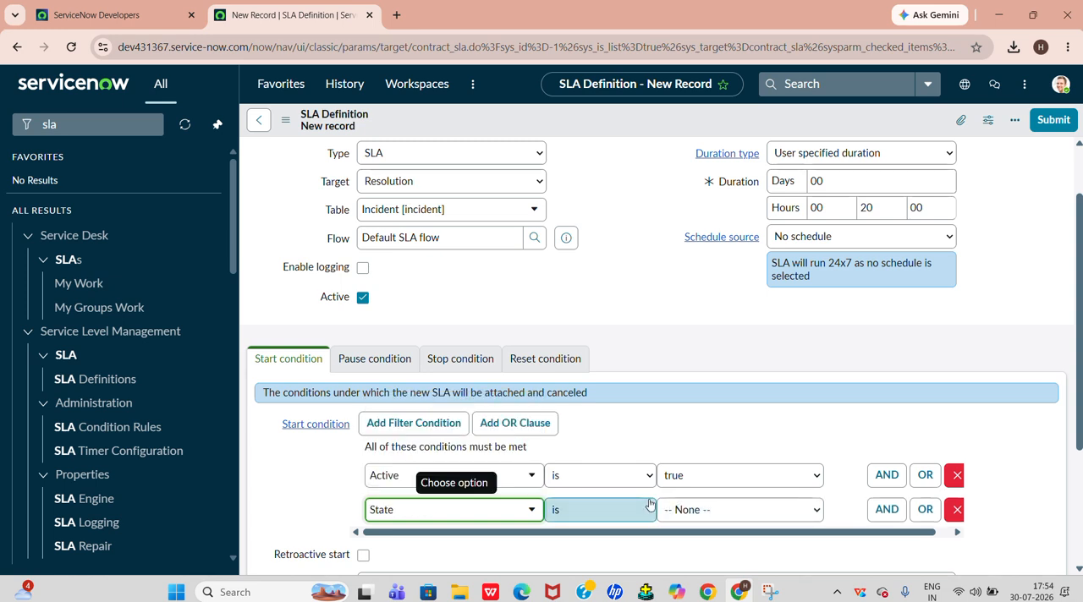
click(703, 510)
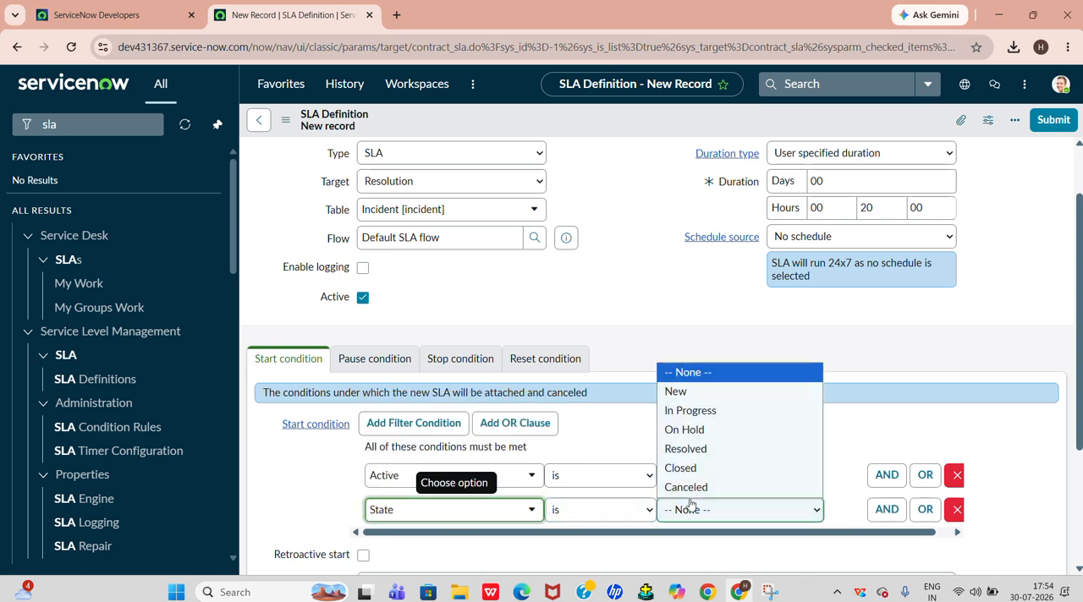
Set the second start condition to Priority is 7 - Very very critical
click(474, 510)
text(pri)
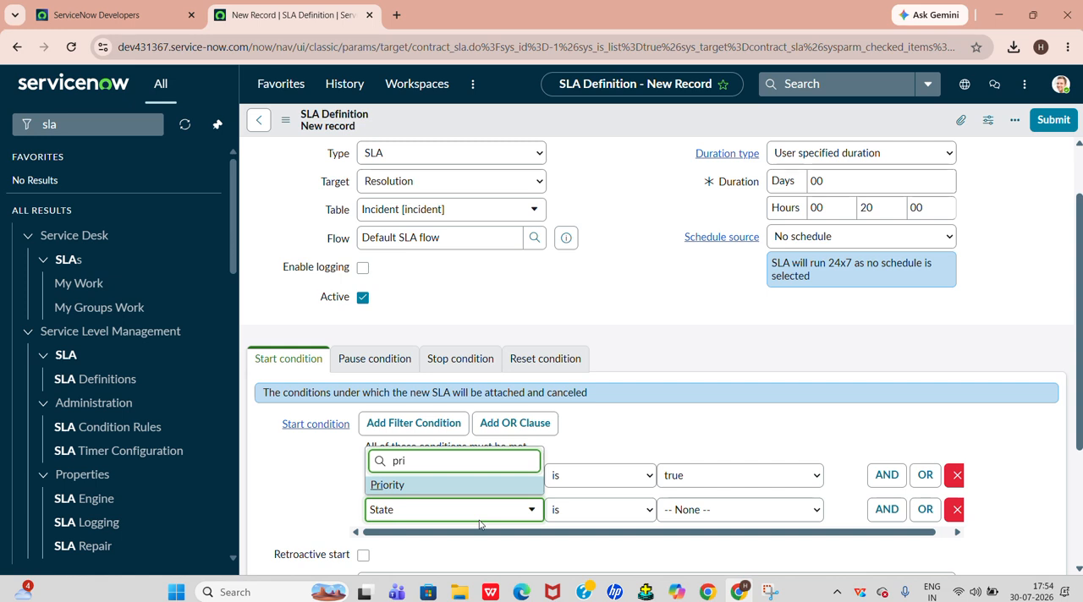
click(456, 484)
click(470, 489)
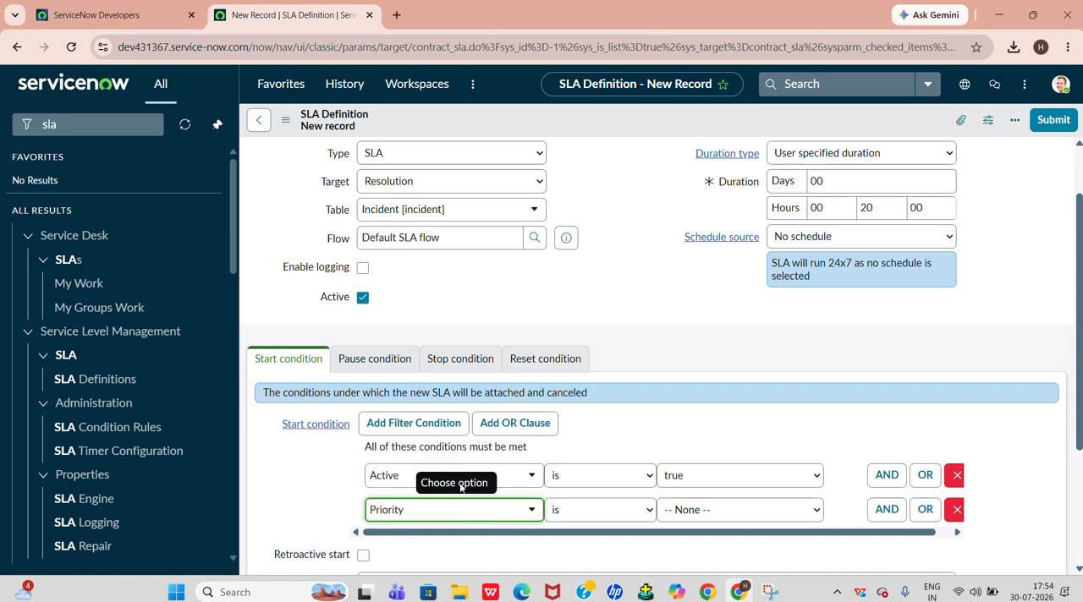
click(702, 509)
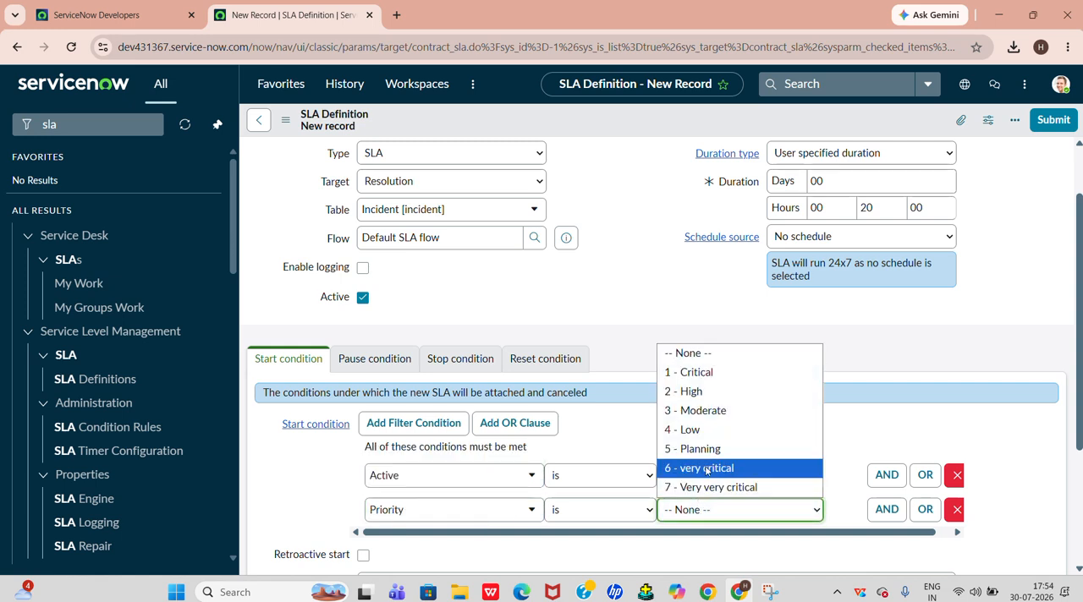
click(704, 470)
click(709, 510)
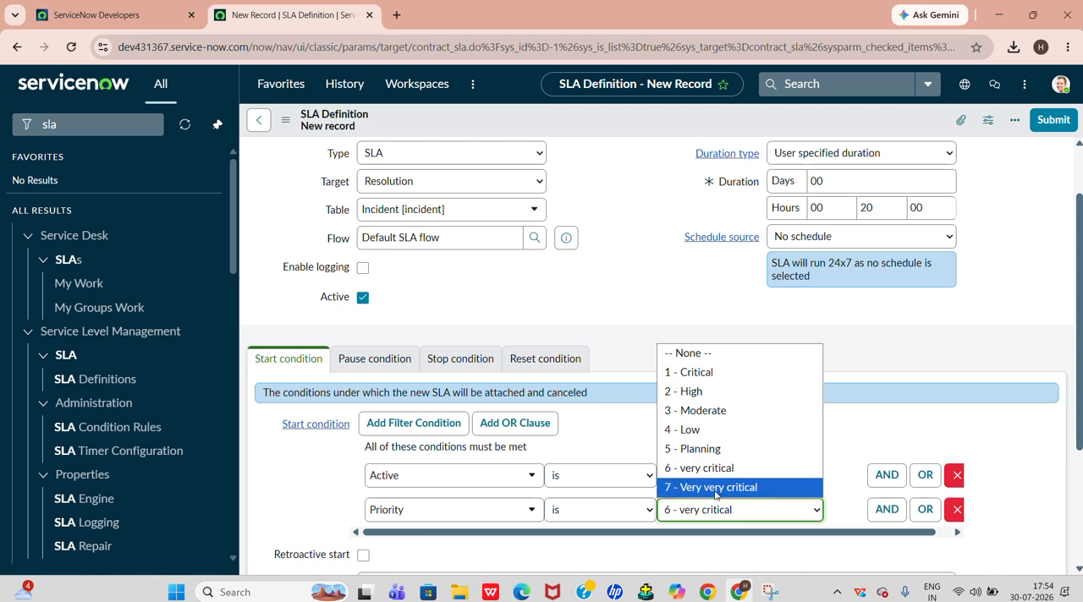
click(692, 487)
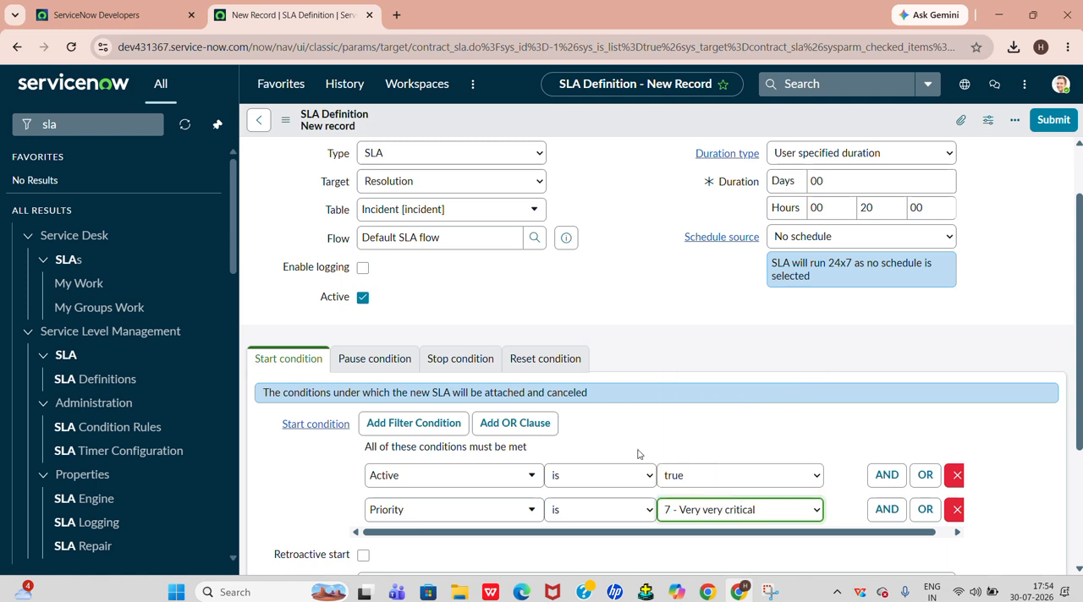
click(665, 517)
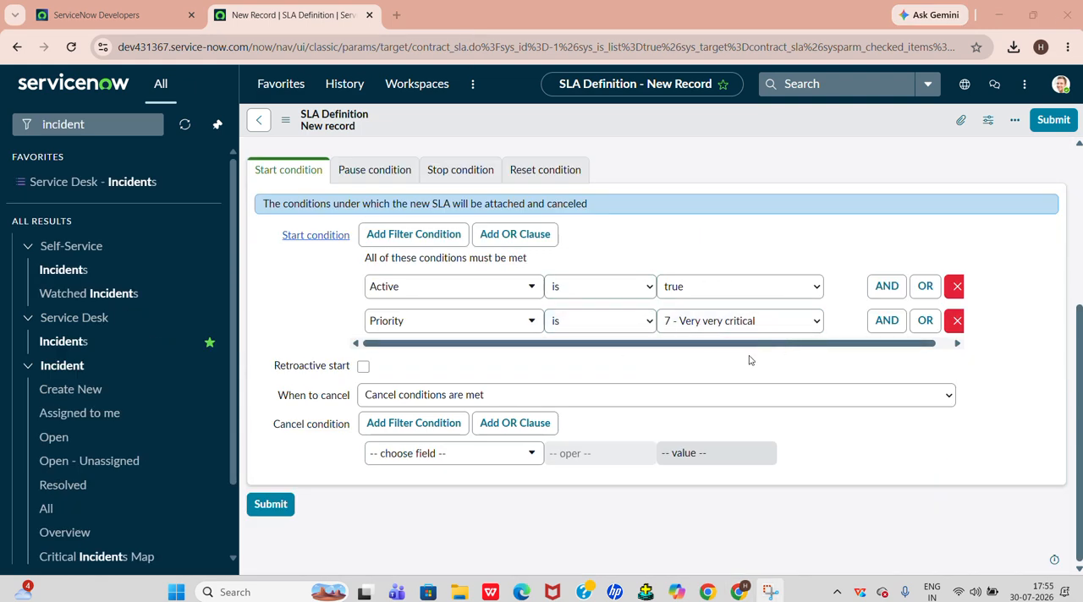
Set the SLA to cancel when Start conditions are not met, and open the pause condition settings
click(437, 398)
click(430, 418)
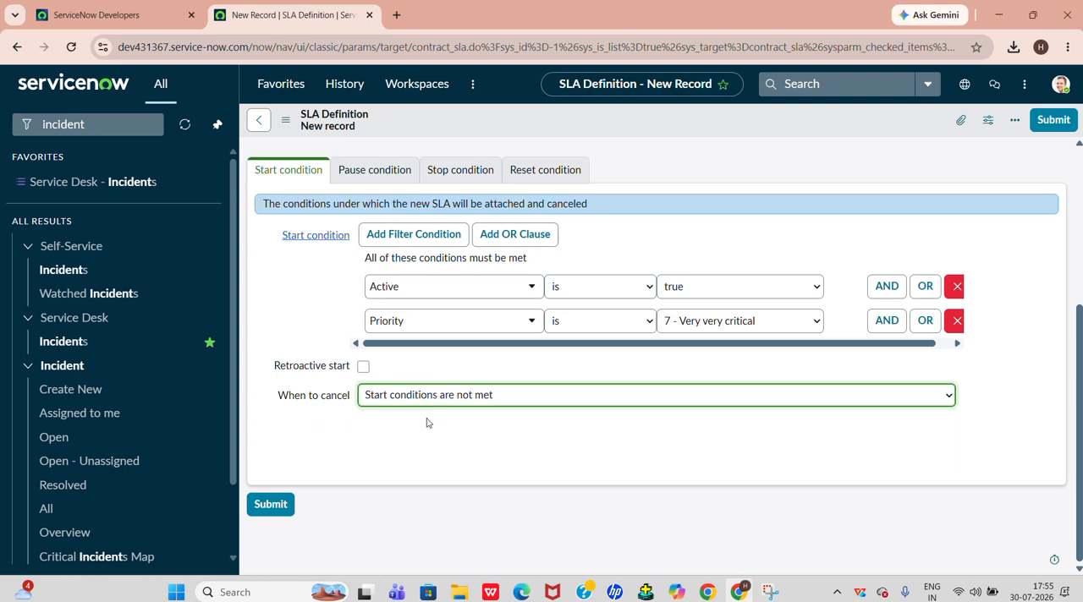
click(347, 171)
scroll(399, 269, up, 3)
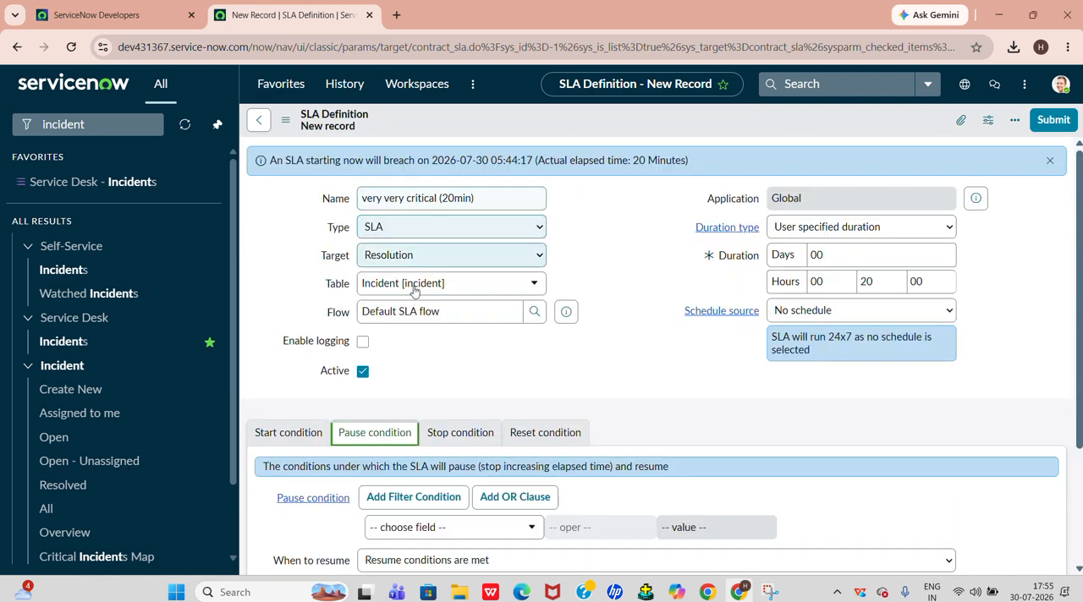
scroll(398, 275, down, 1)
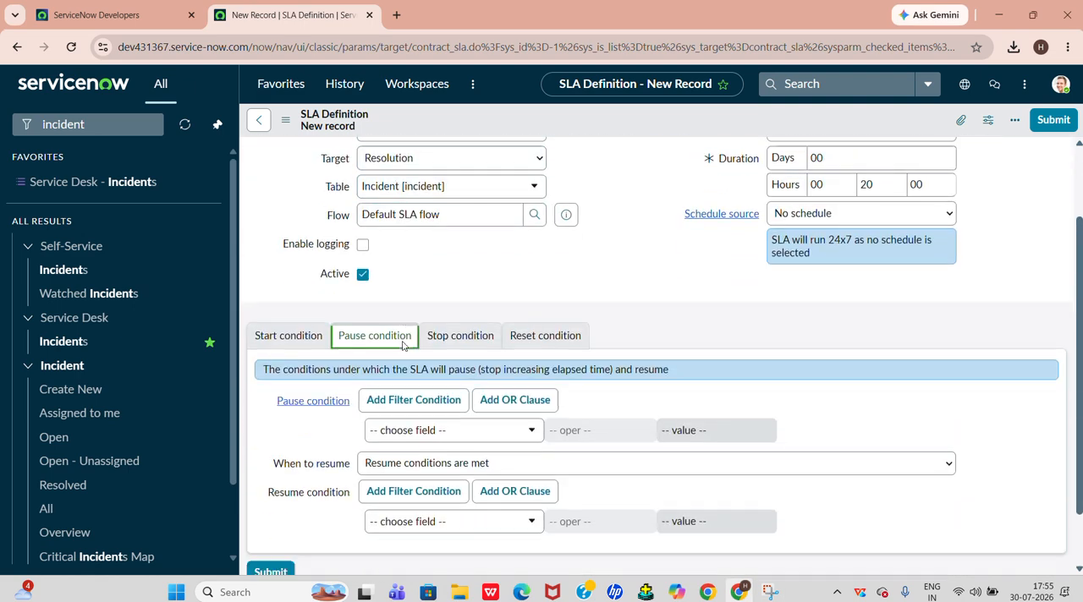
click(388, 432)
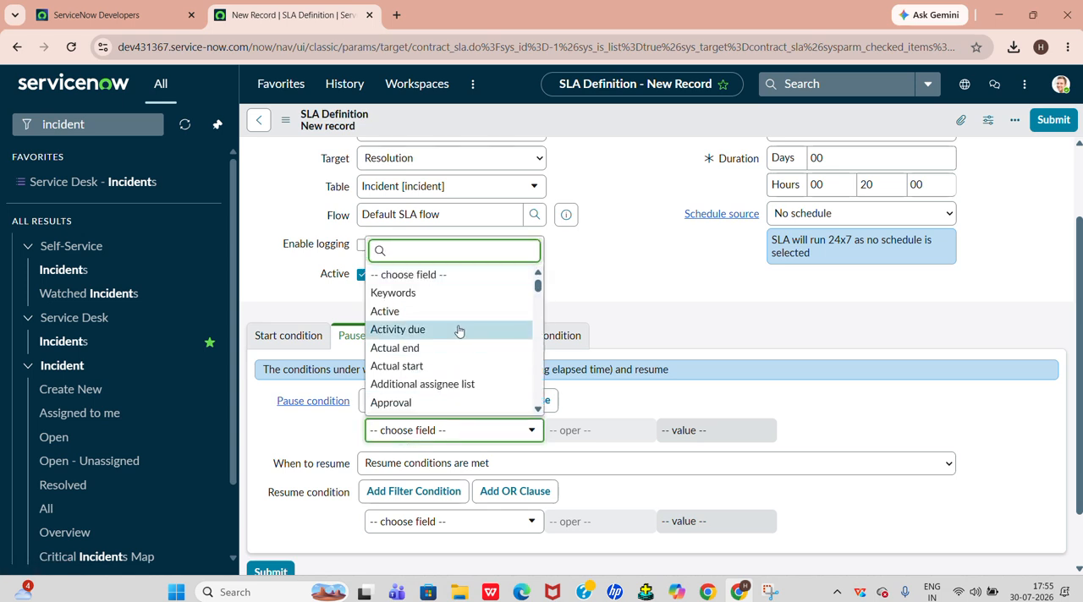
text(in)
key(BackSpace)
key(BackSpace)
text(sta)
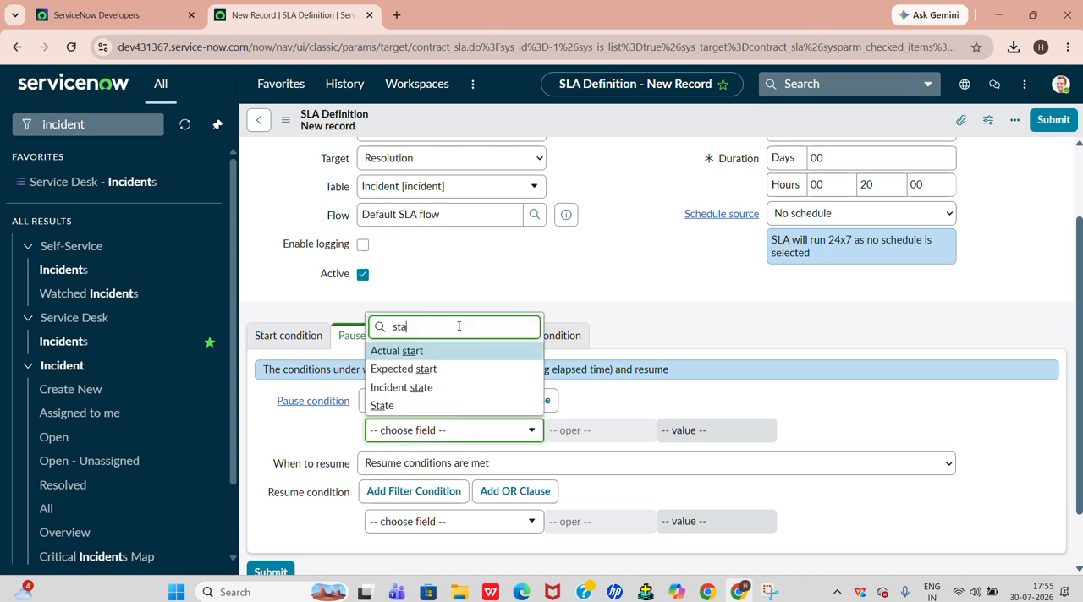
click(431, 408)
Set the pause condition to Incident state is On Hold
click(425, 431)
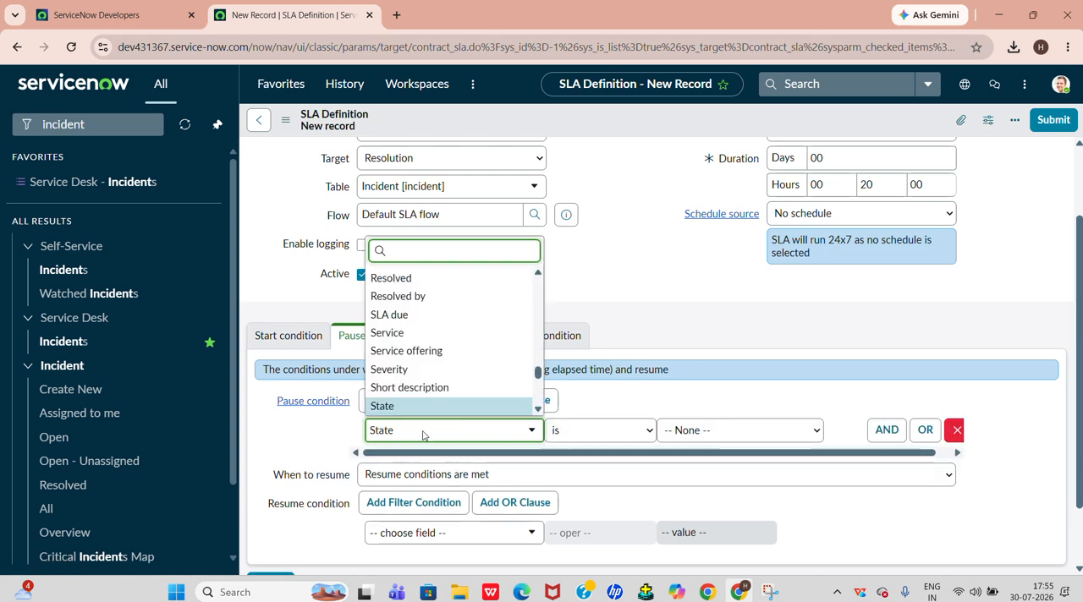
text(inci)
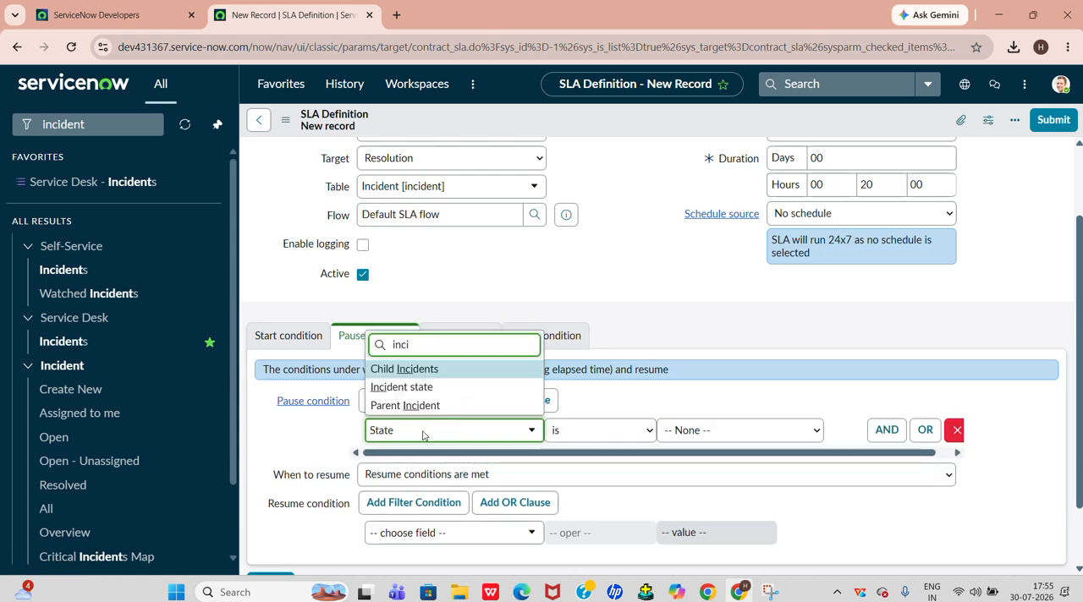
click(395, 386)
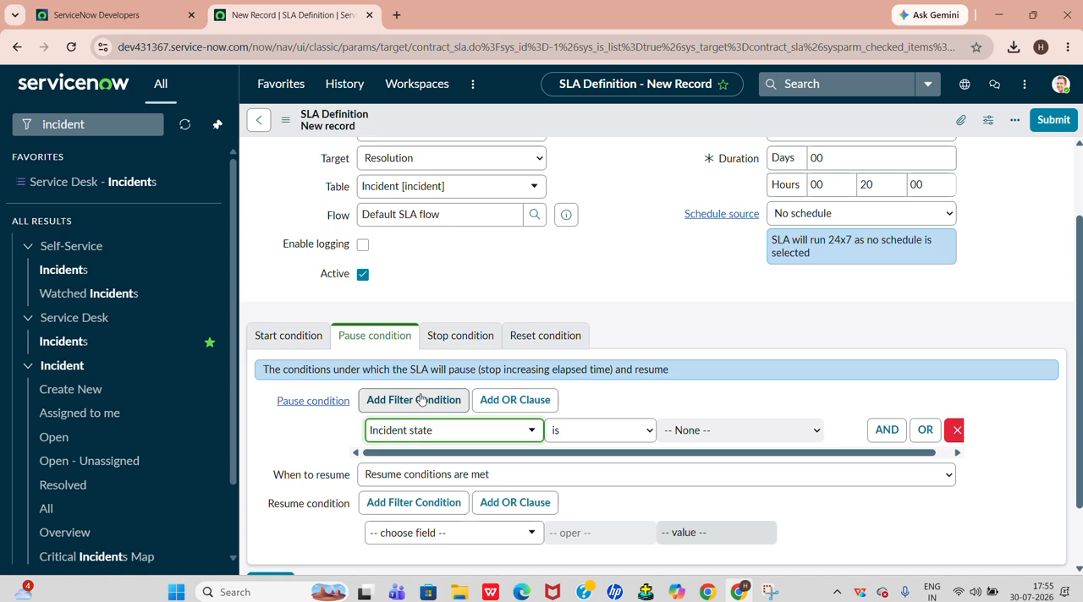
click(736, 433)
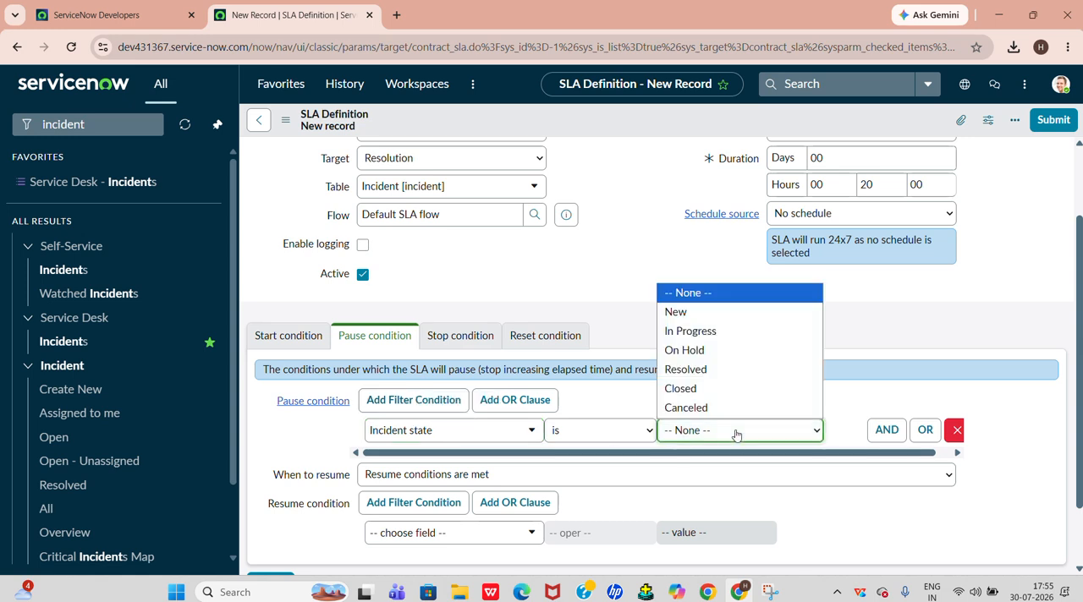
click(720, 350)
click(880, 430)
click(468, 487)
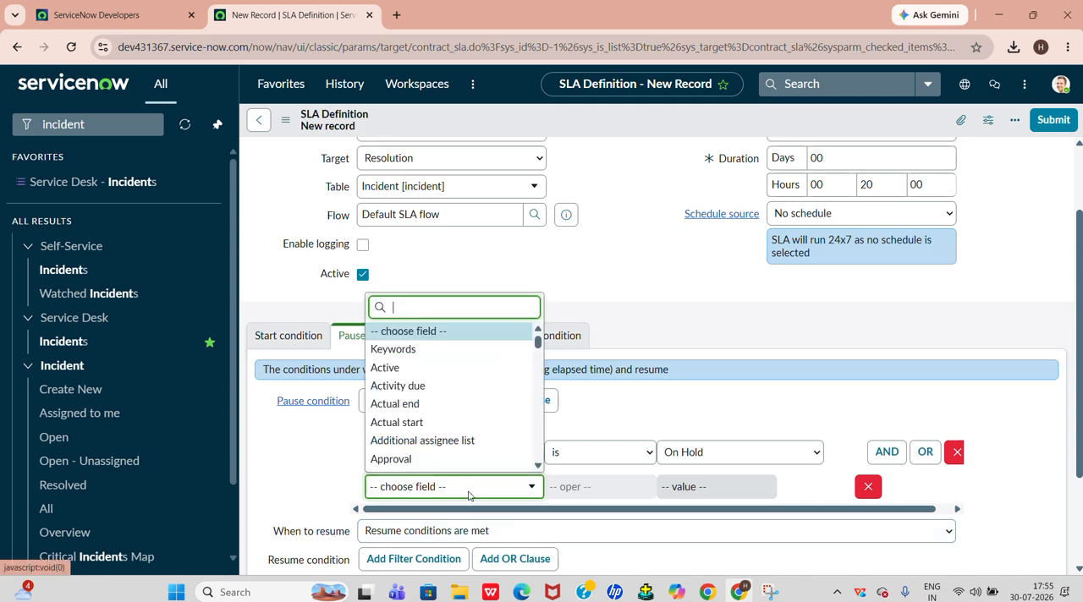
text(sta)
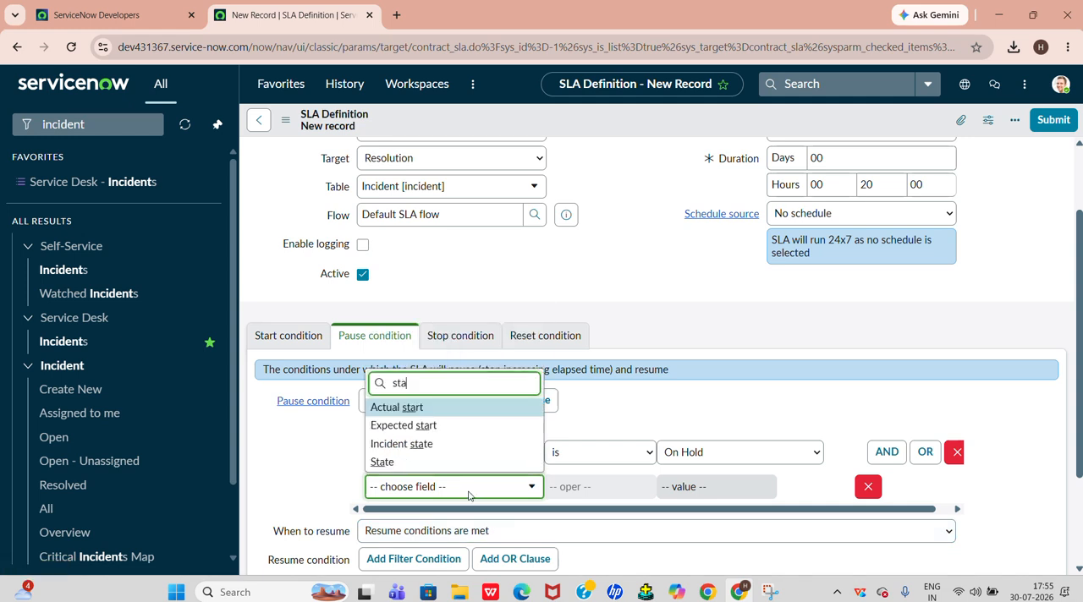
click(437, 462)
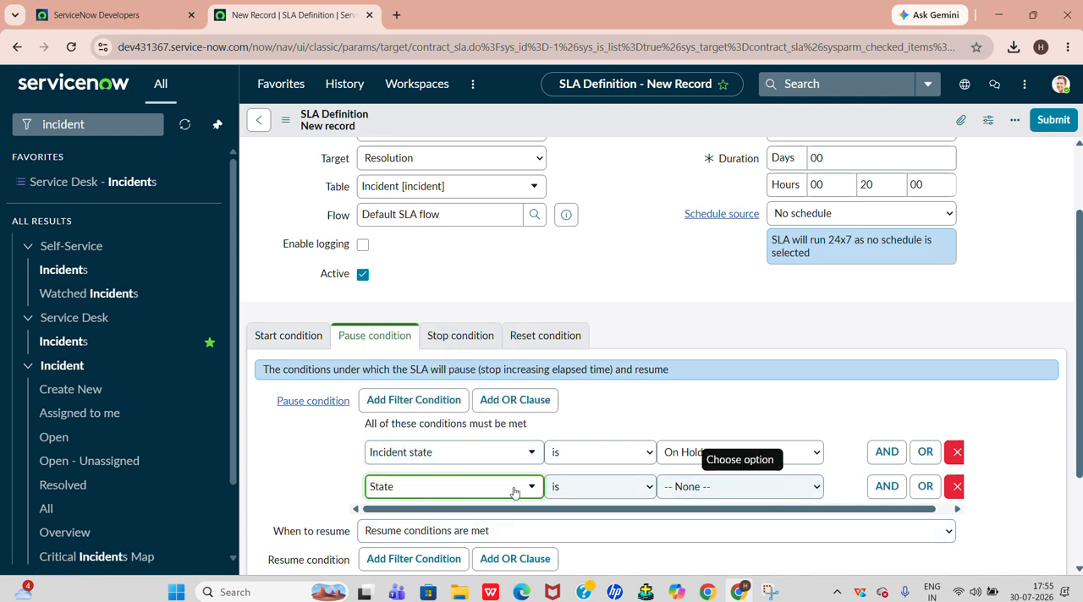
click(479, 488)
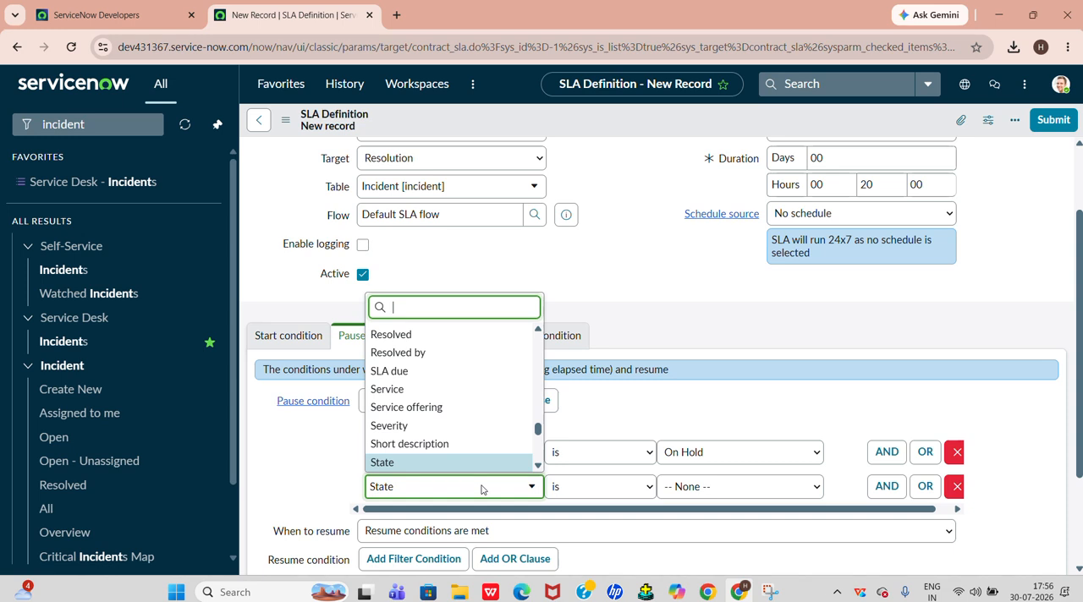
text(onh)
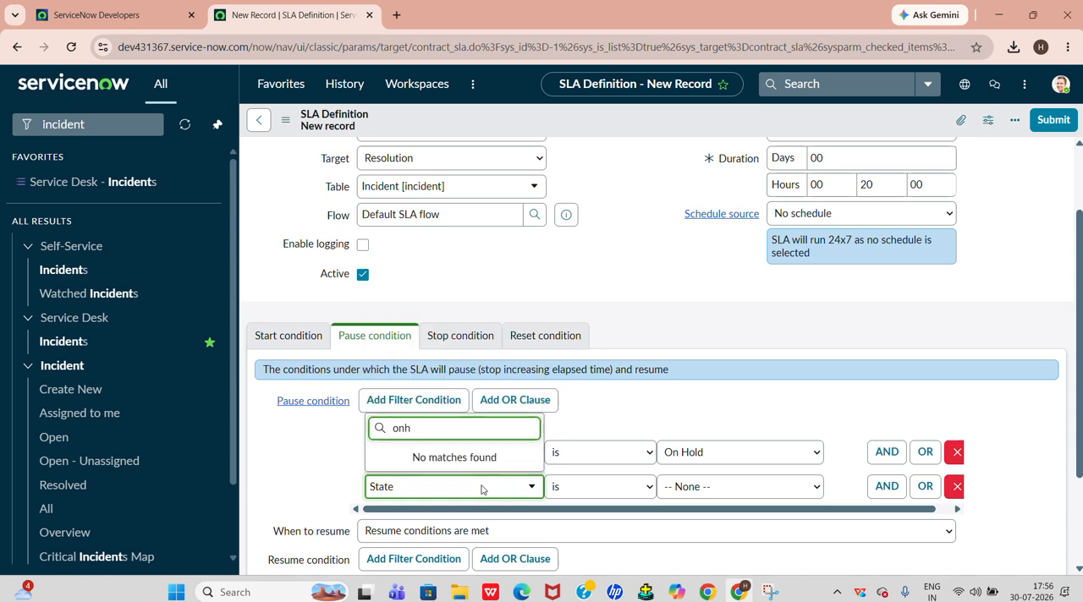
click(467, 22)
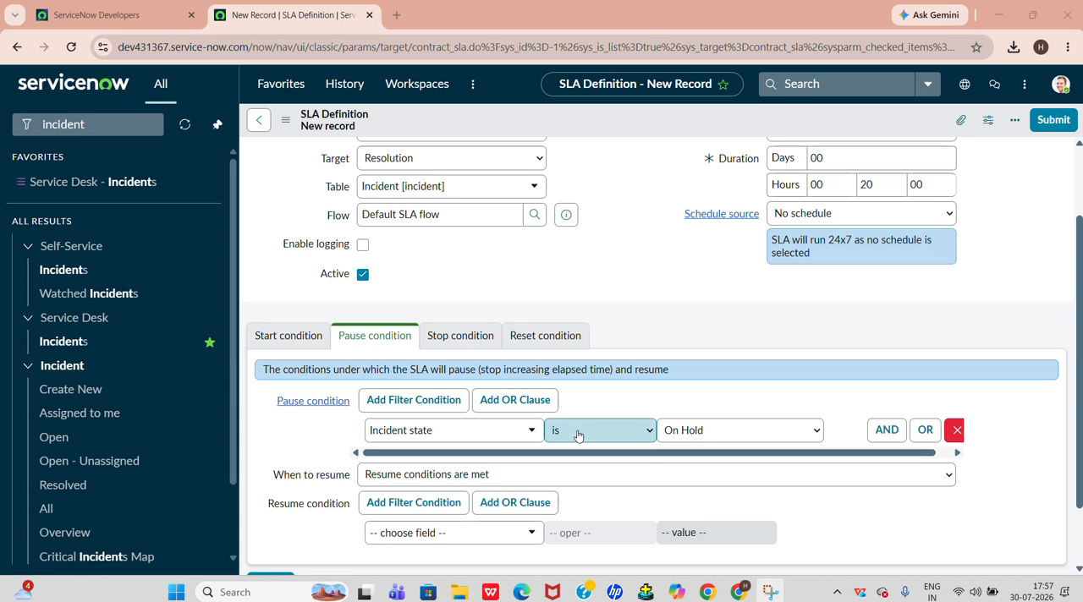
Change the Incident state pause condition's operator to is one of and add an AND condition row beneath it
click(578, 434)
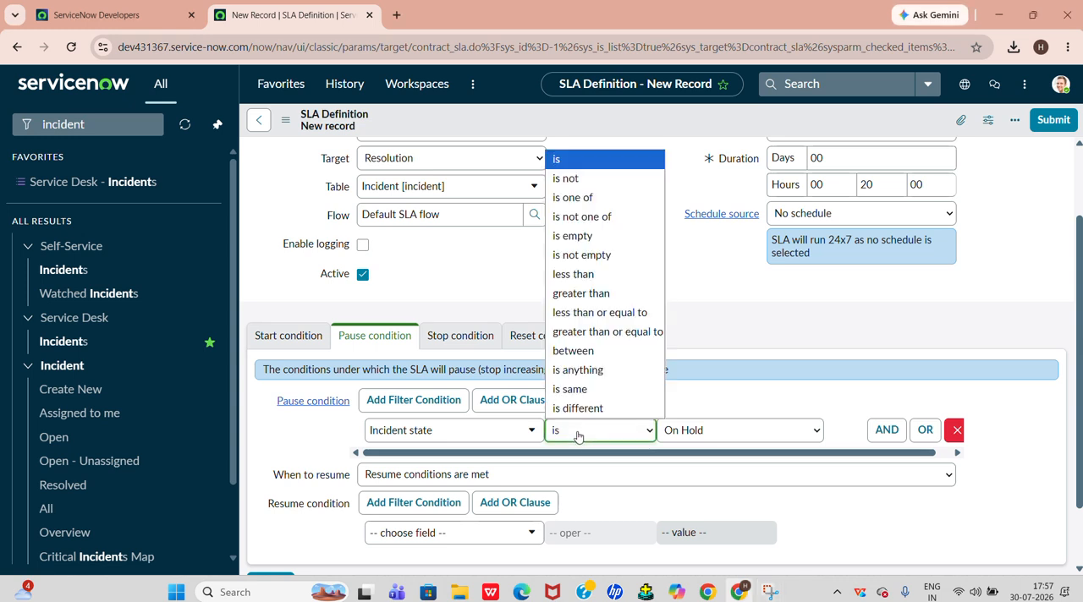
click(633, 199)
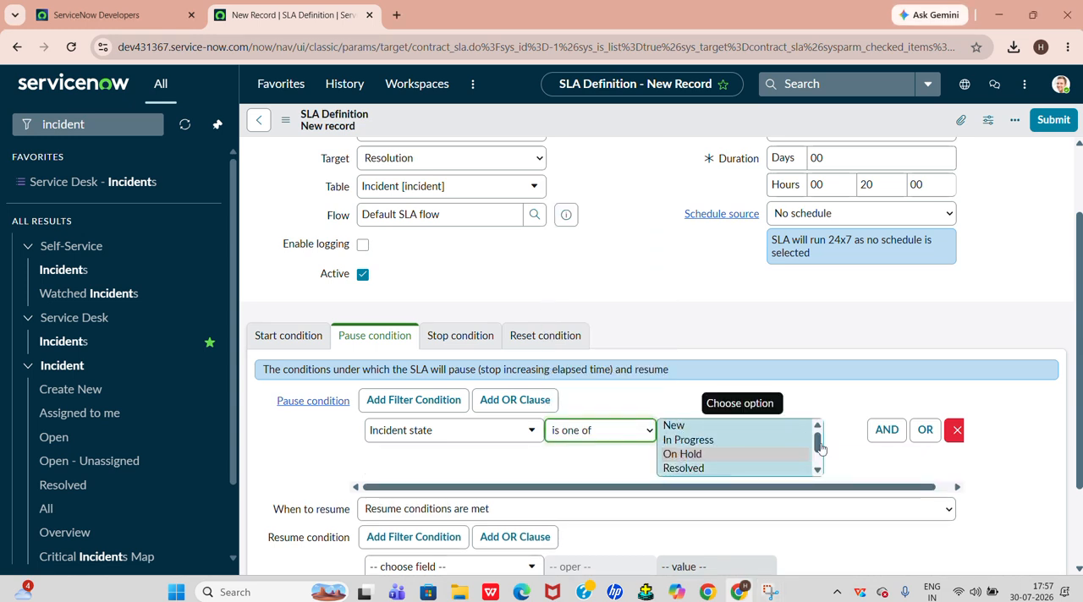
click(889, 433)
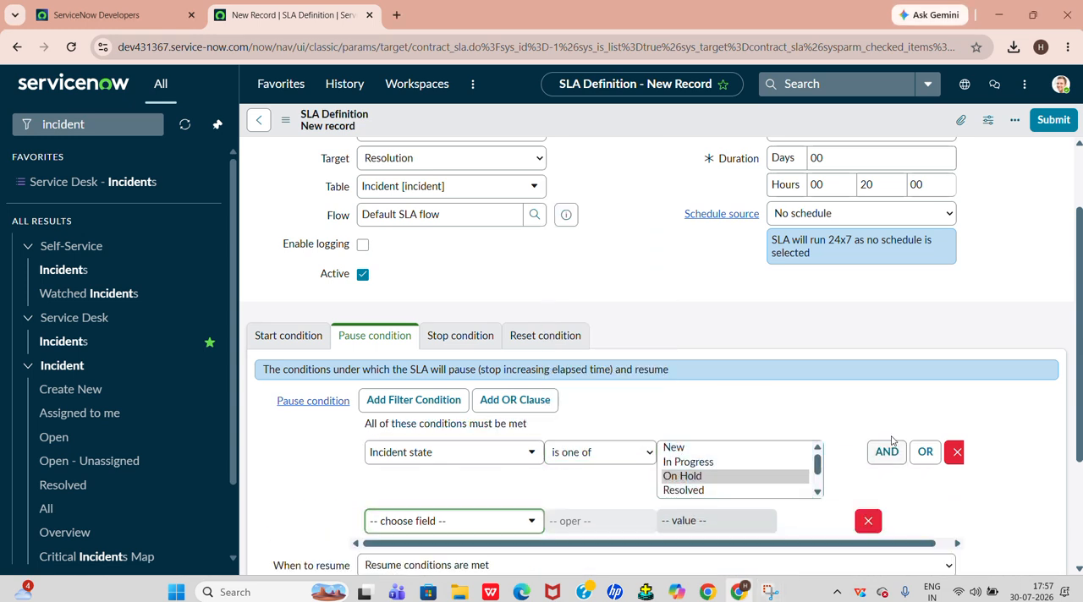
Set the second pause condition to On hold reason is Awaiting Caller
click(500, 520)
scroll(490, 506, down, 1)
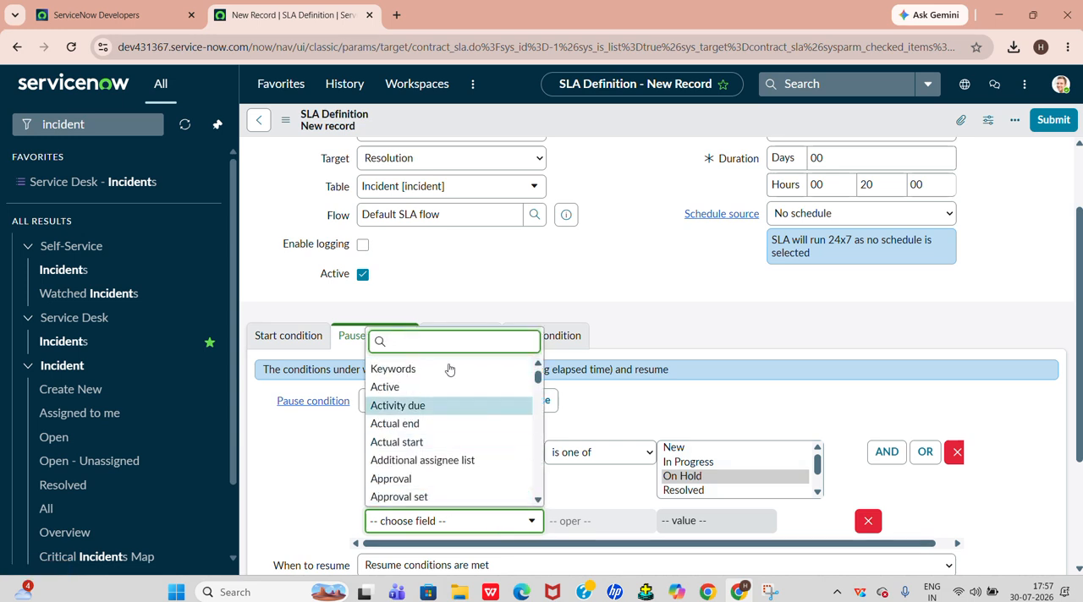
text(on h)
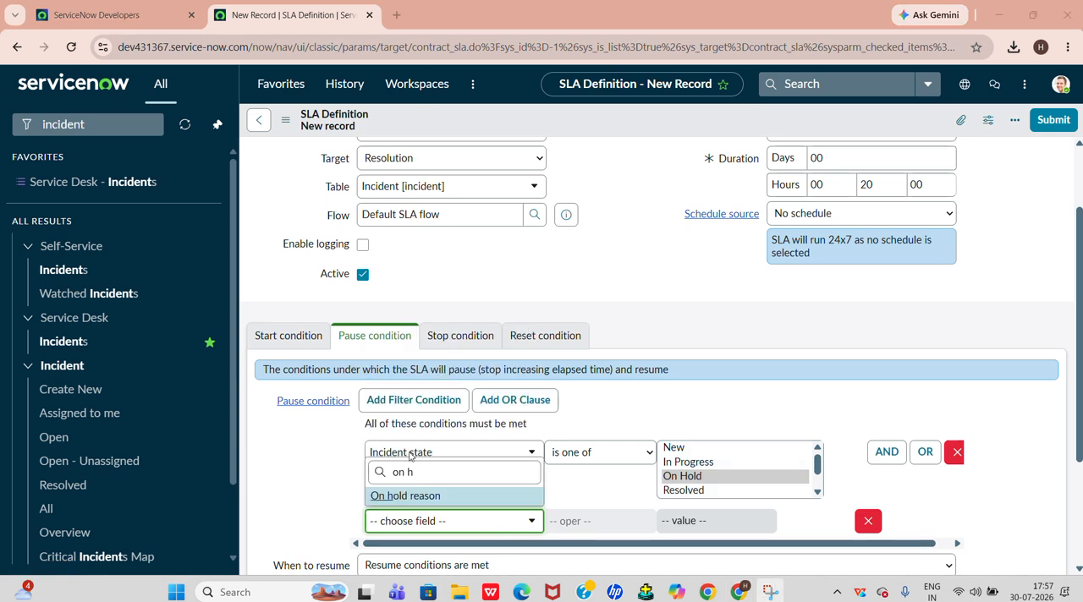
click(419, 496)
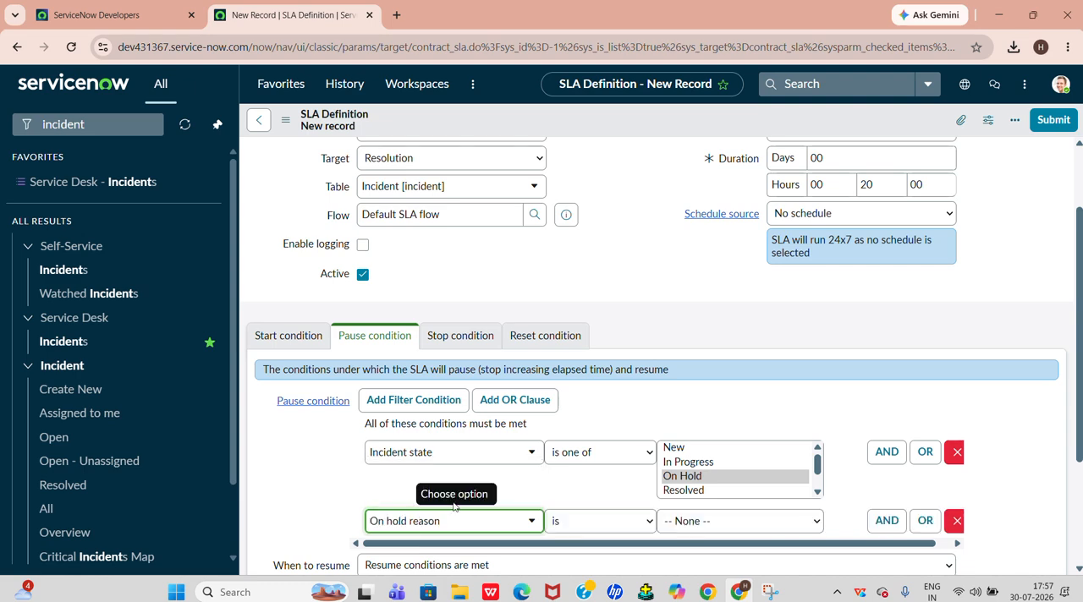
click(732, 520)
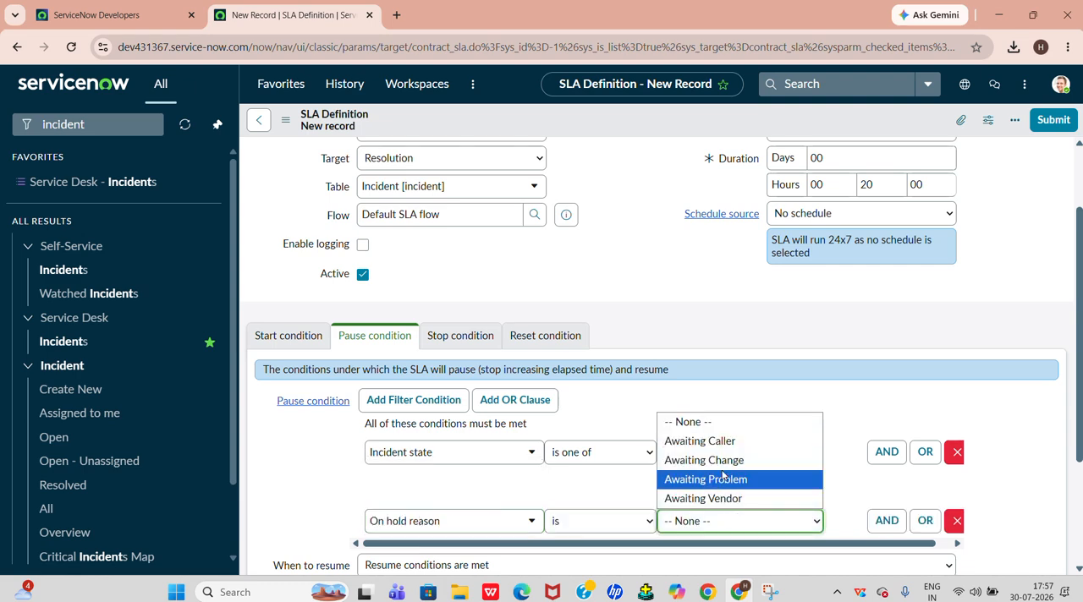
click(737, 441)
Add an OR alternative to the On hold reason pause condition, with State is Resolved
scroll(725, 474, down, 1)
scroll(800, 381, down, 2)
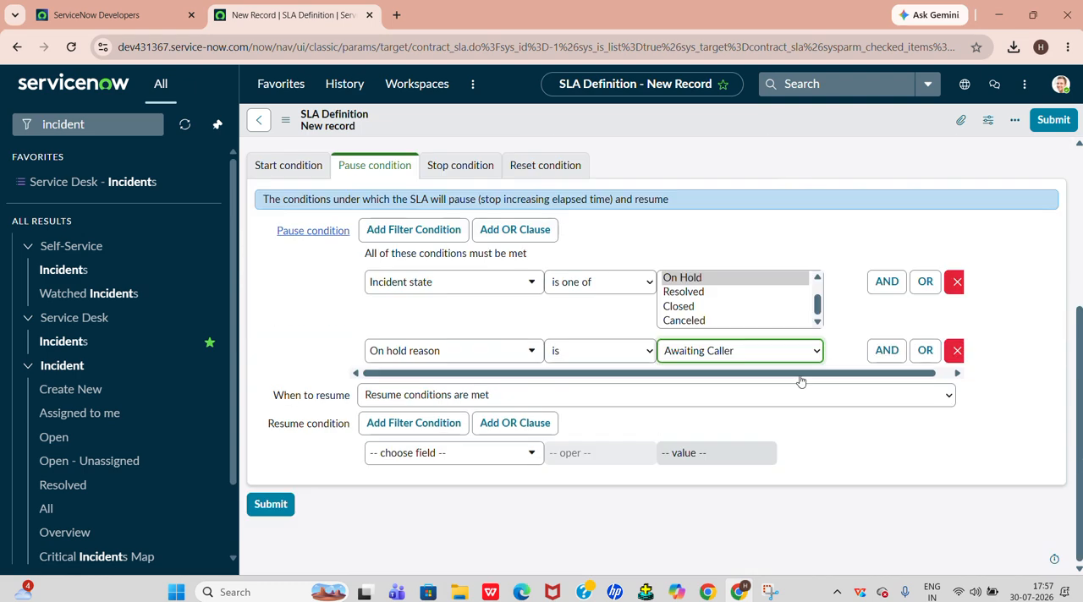
click(925, 351)
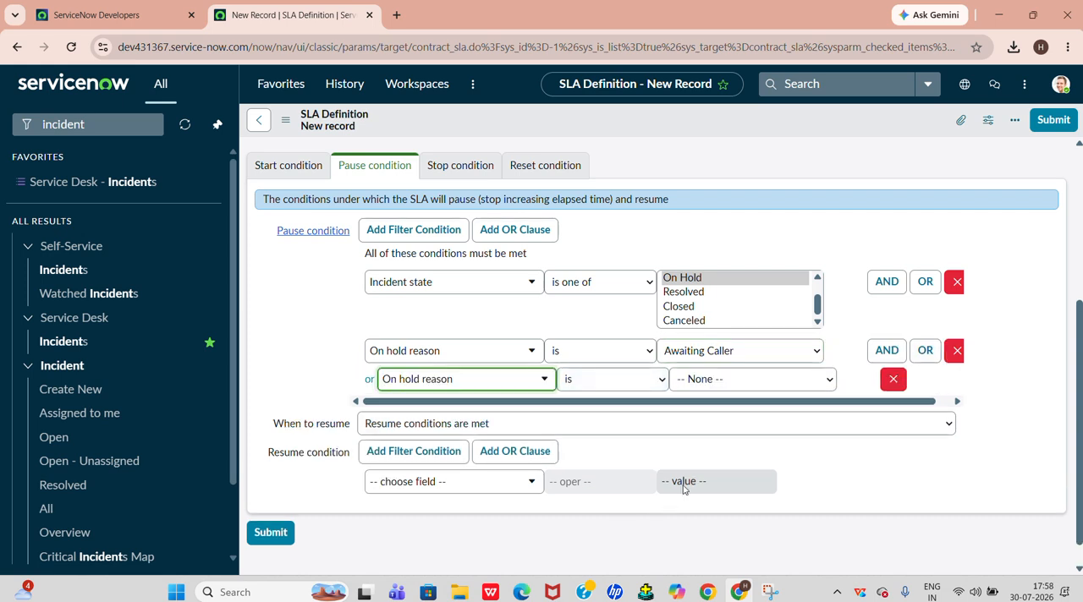
click(489, 379)
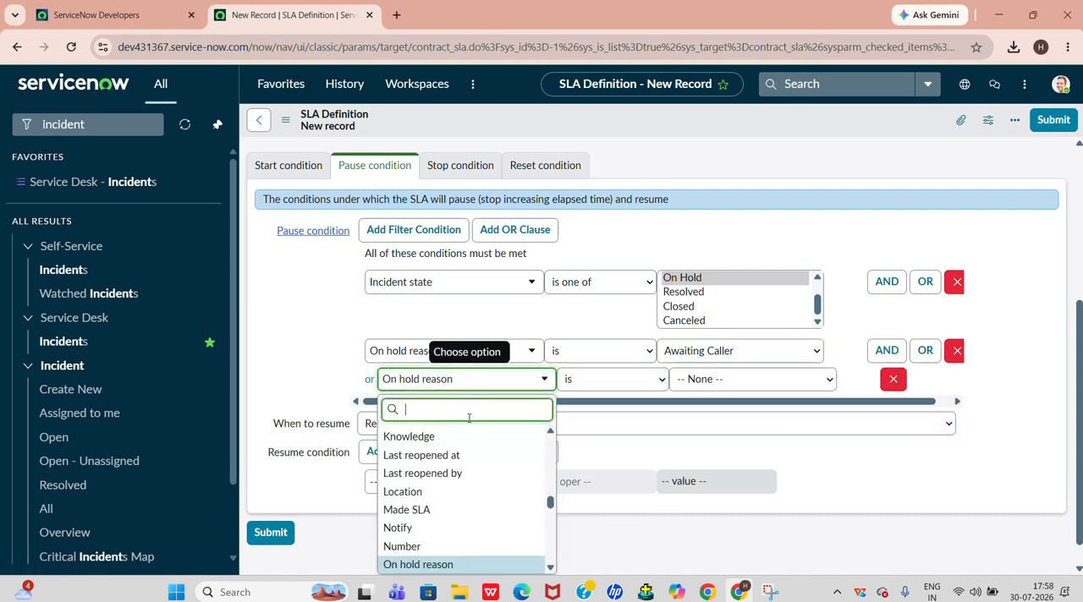
text(sta)
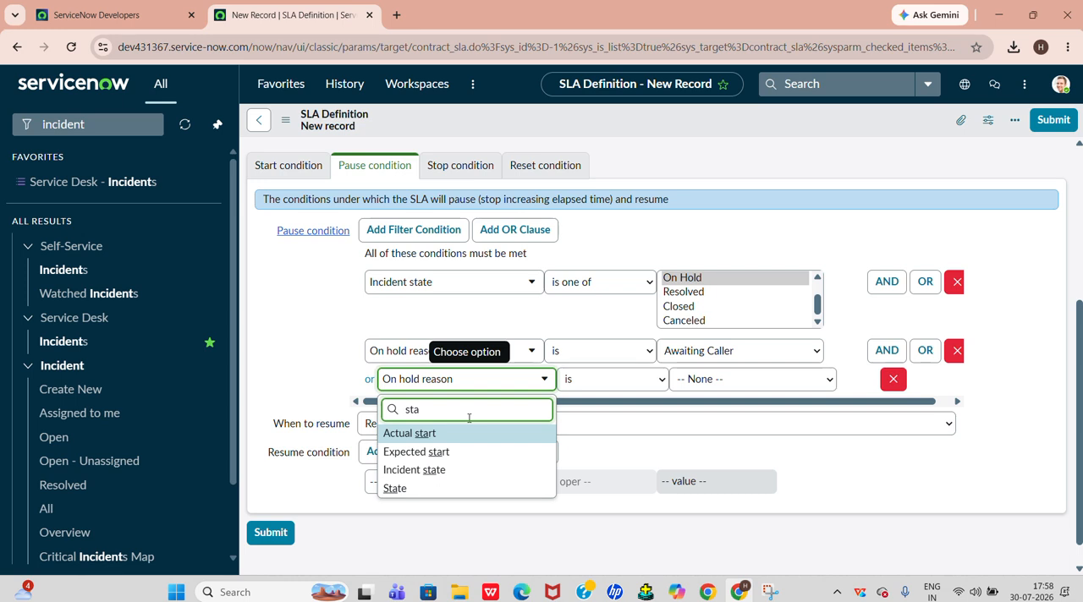
click(451, 499)
click(749, 379)
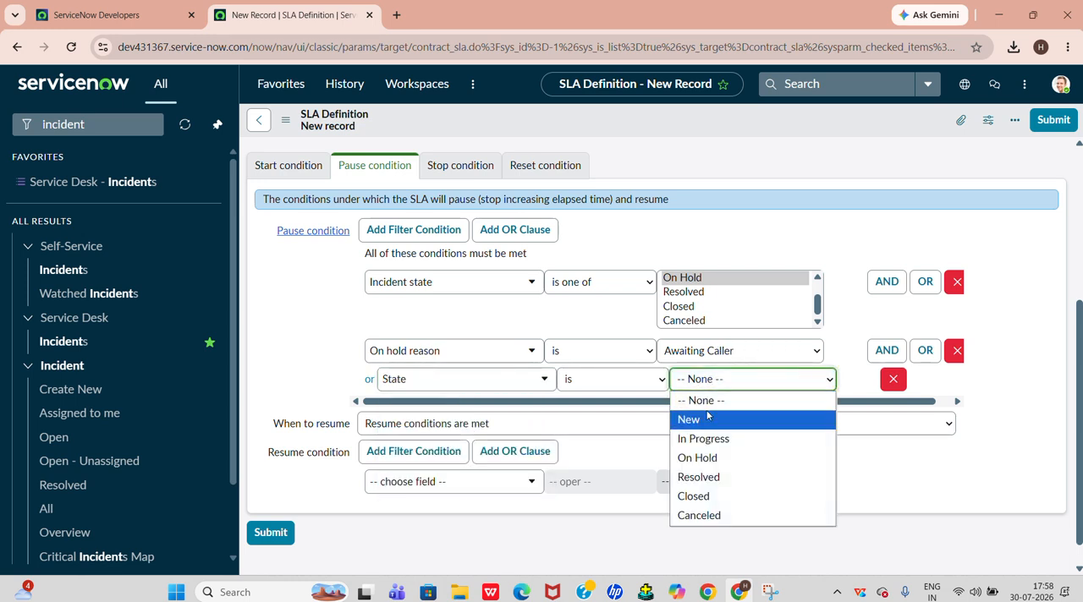
click(709, 479)
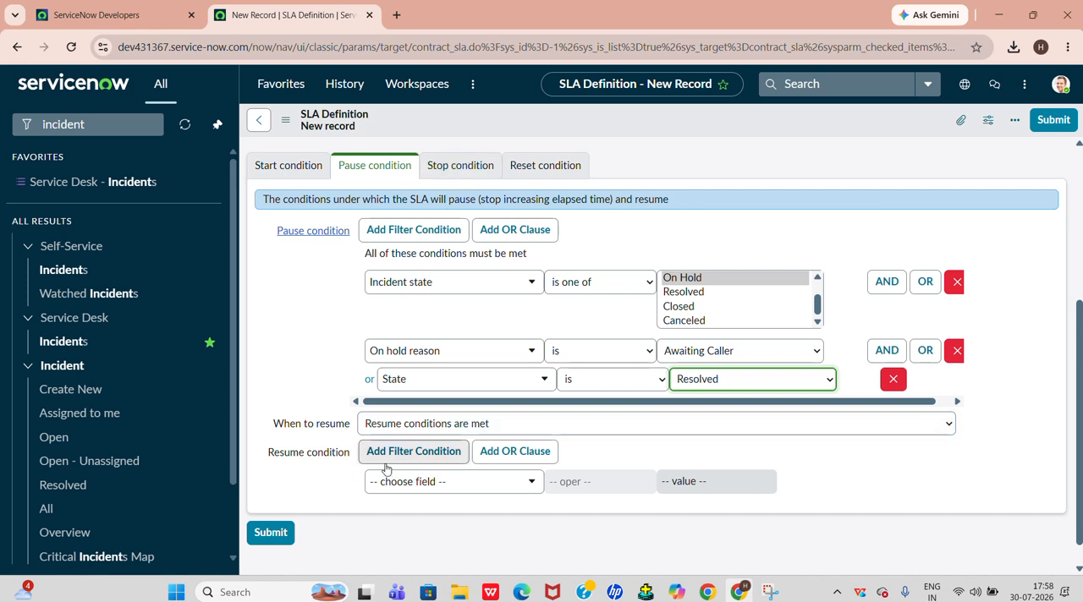
click(412, 483)
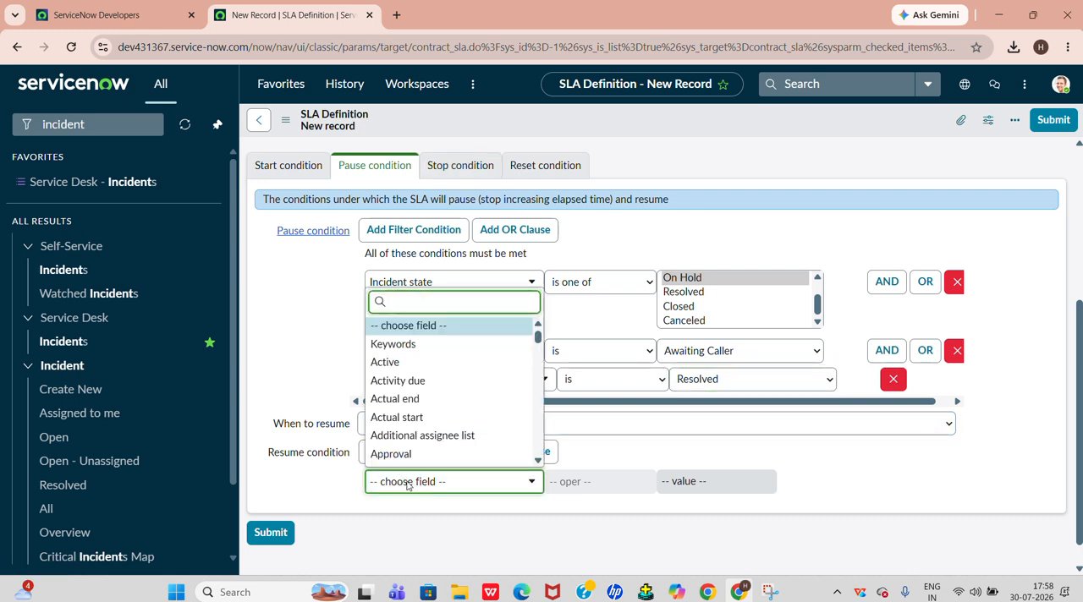
click(354, 464)
click(372, 425)
click(398, 427)
click(397, 427)
click(396, 450)
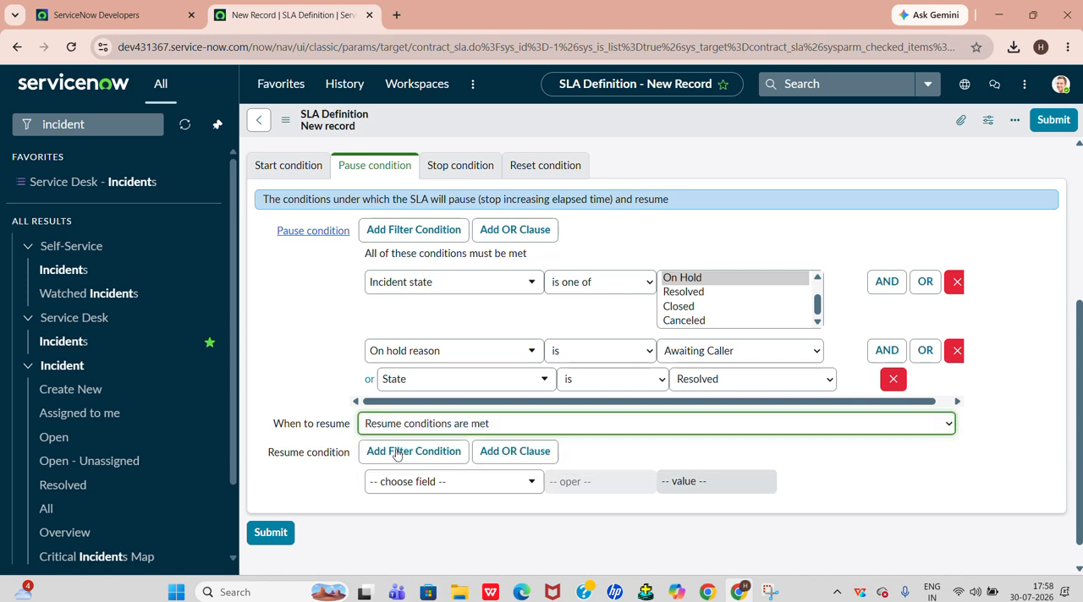
Set the SLA's stop condition to State is Closed and submit the definition
click(479, 169)
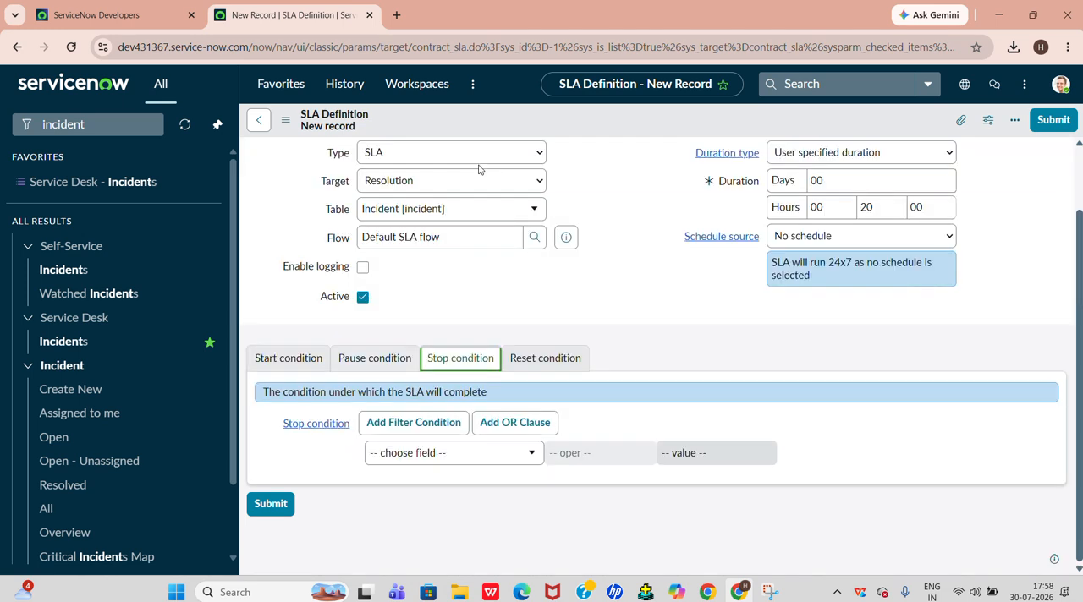
click(417, 453)
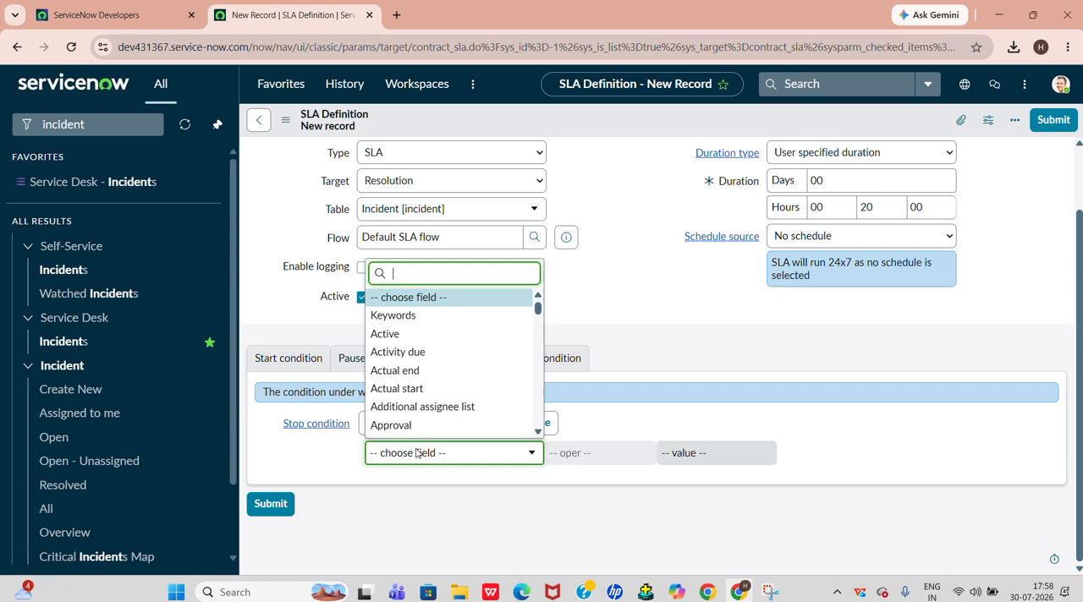
text(sta)
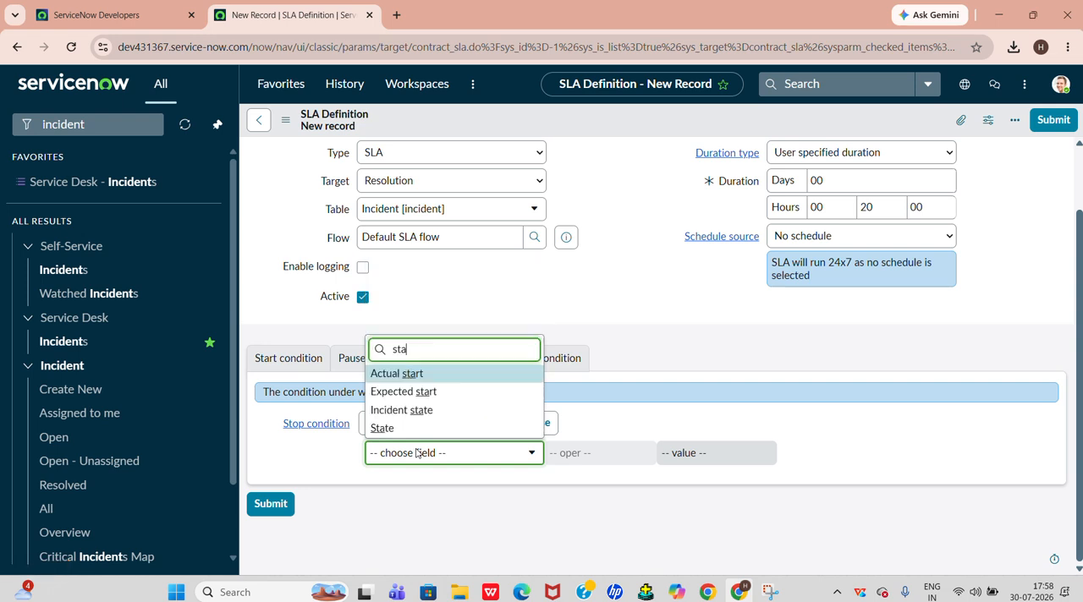
click(404, 429)
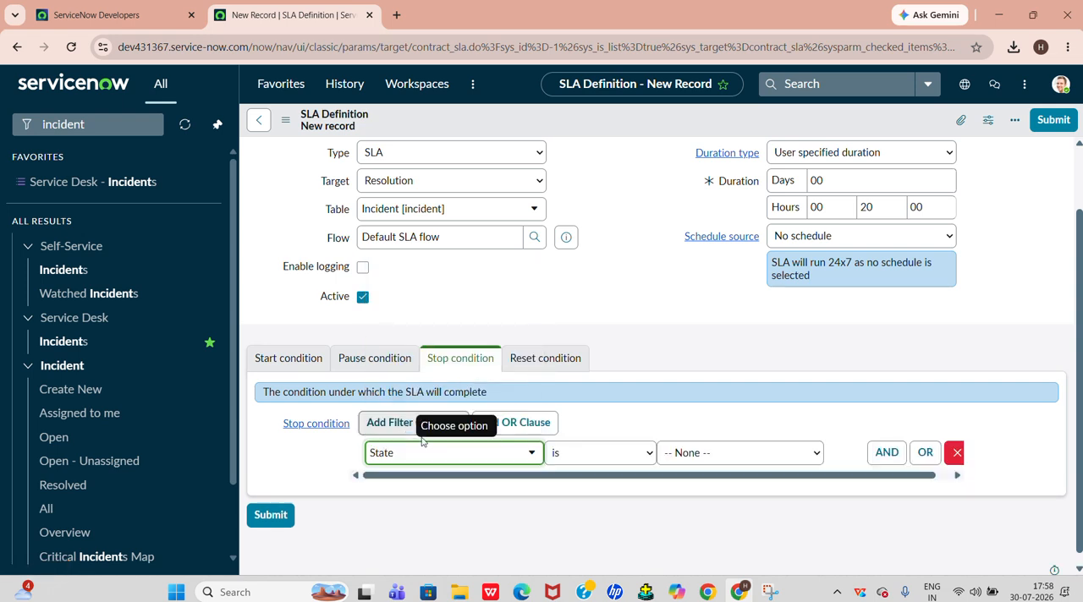
click(694, 457)
click(684, 411)
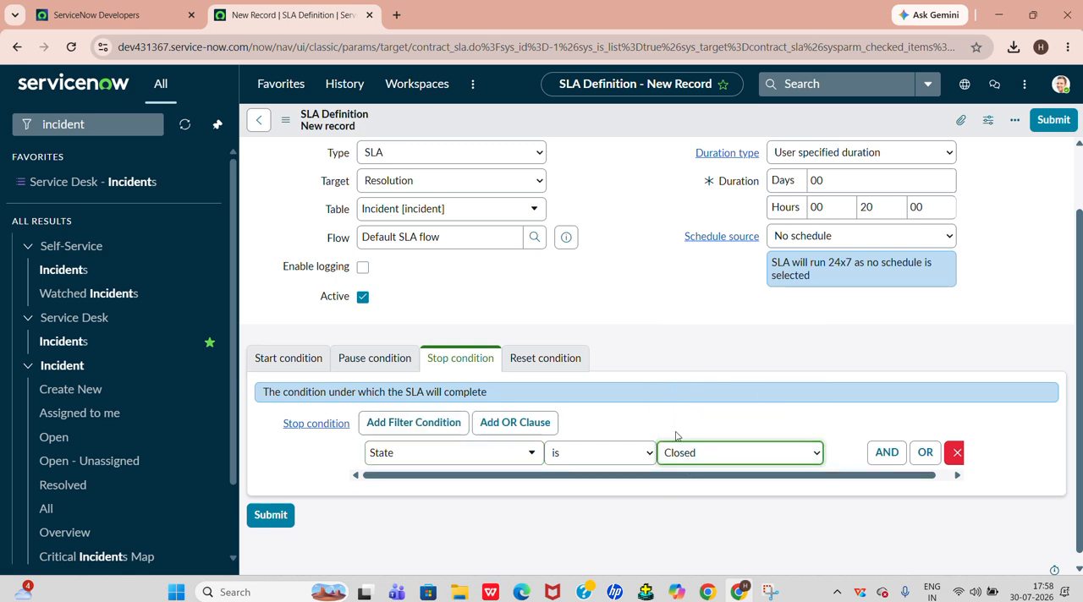
click(282, 525)
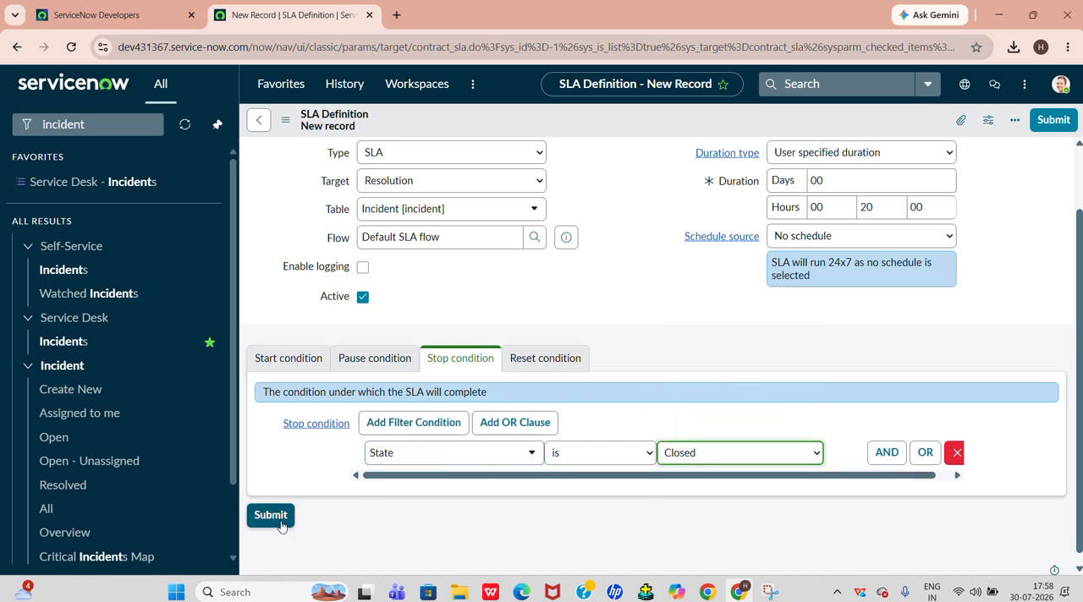
click(282, 525)
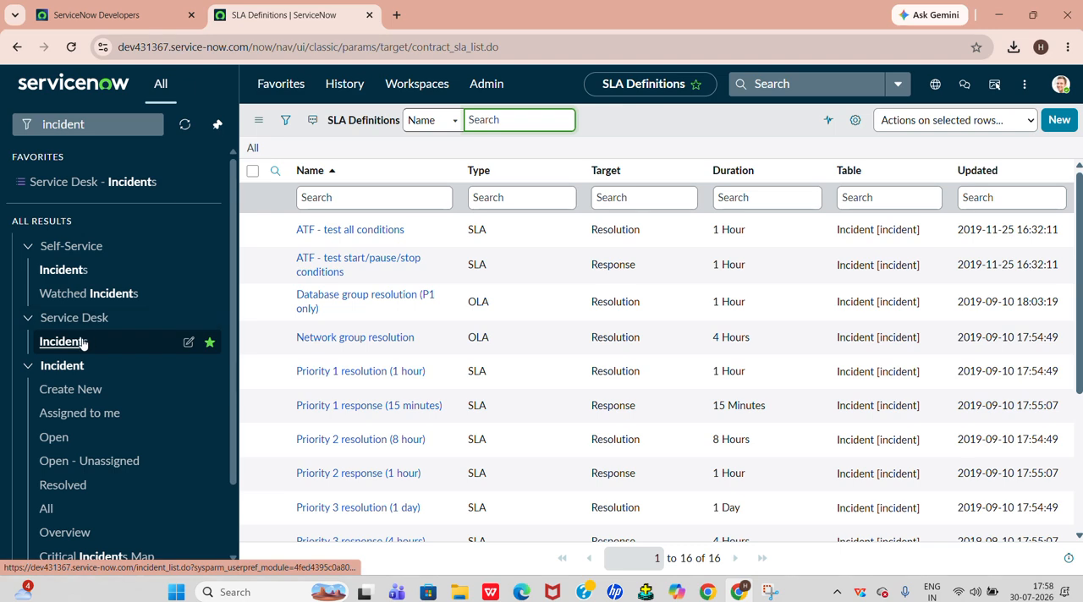
Open the Service Desk incident list and filter it to incidents Created on Today
click(71, 272)
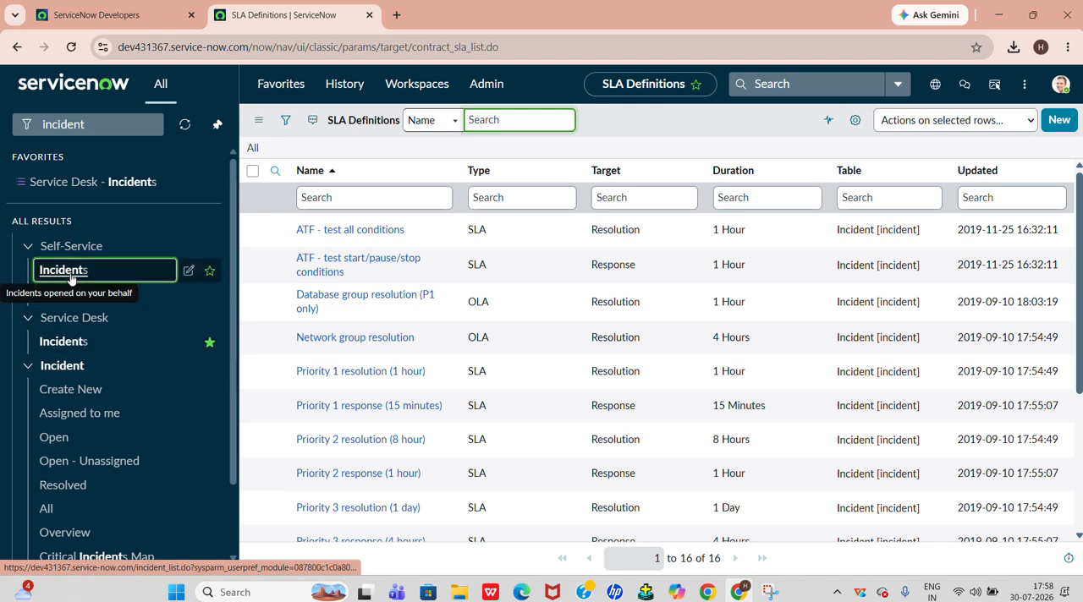
click(75, 344)
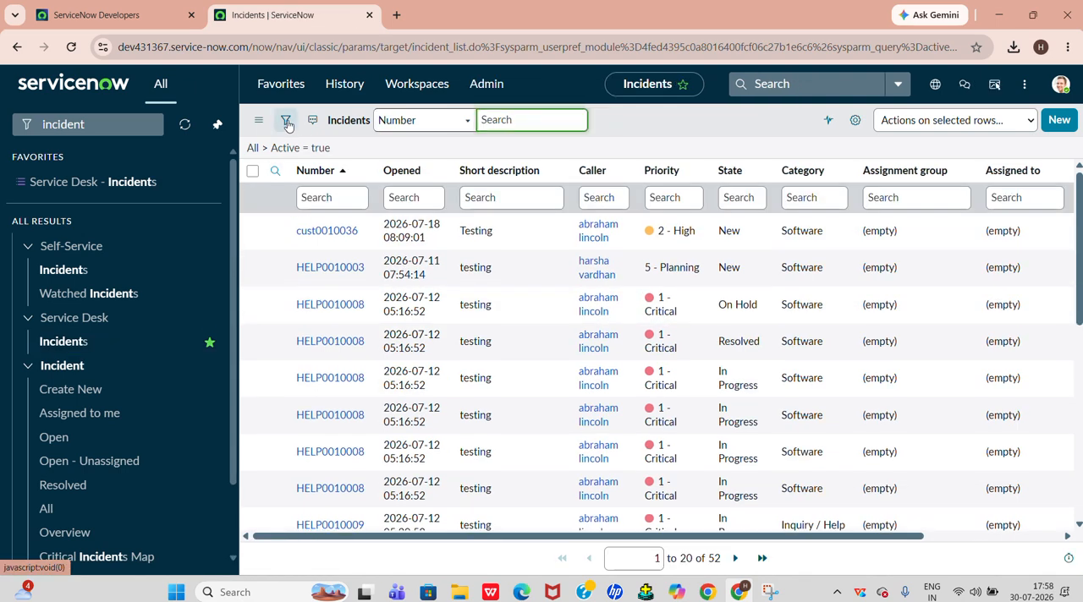
click(287, 123)
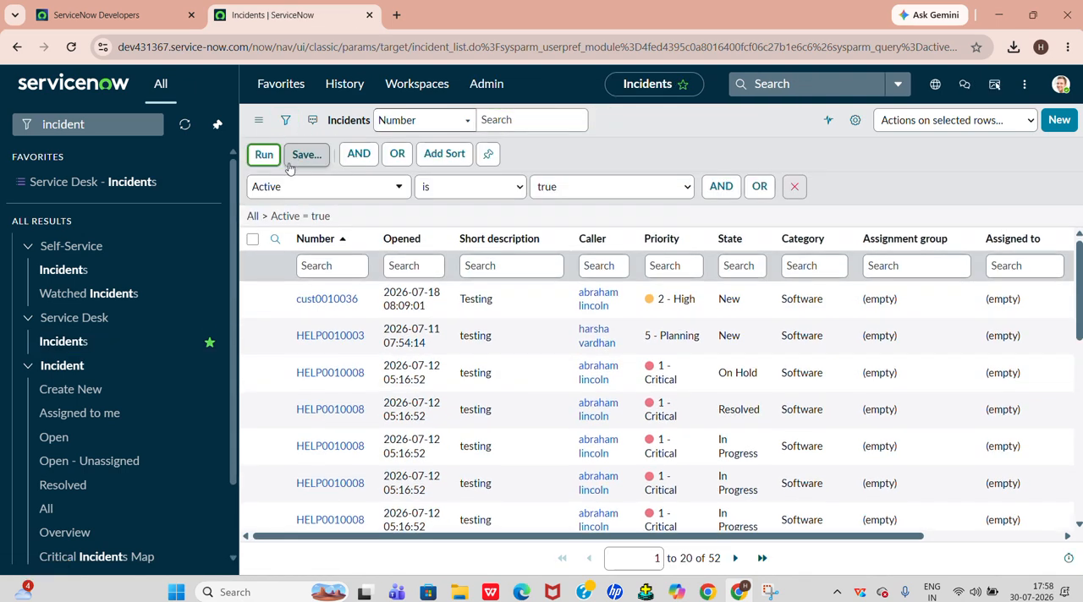
click(274, 188)
text(cr)
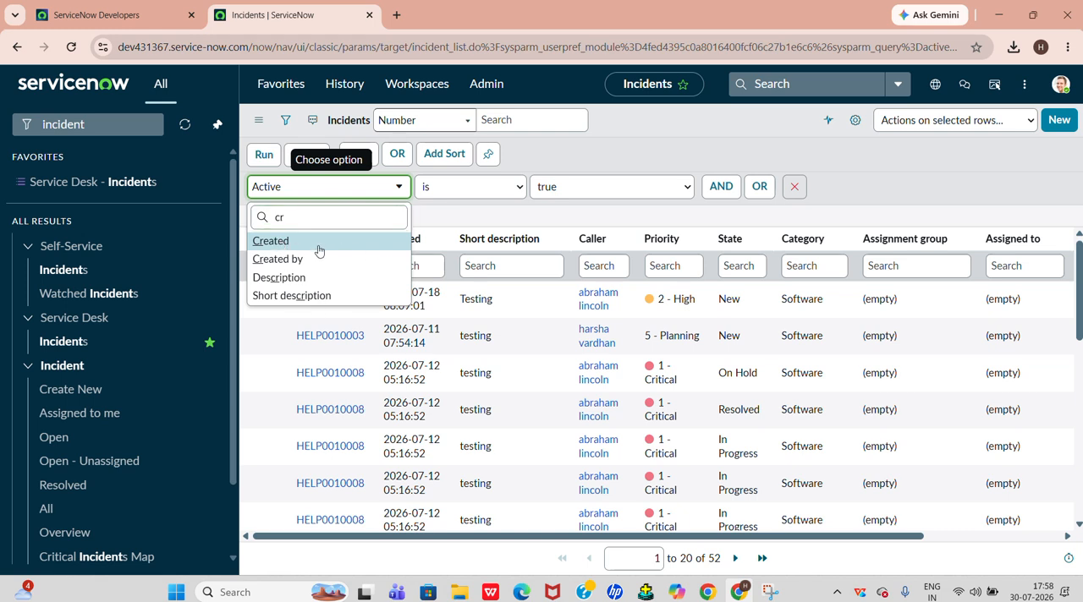
click(277, 242)
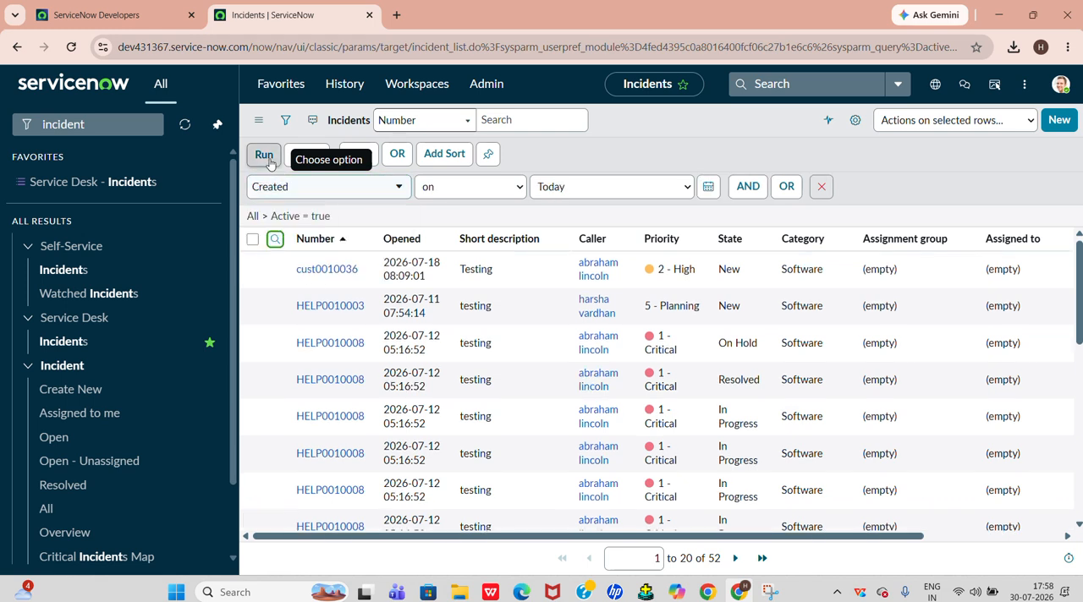
click(265, 155)
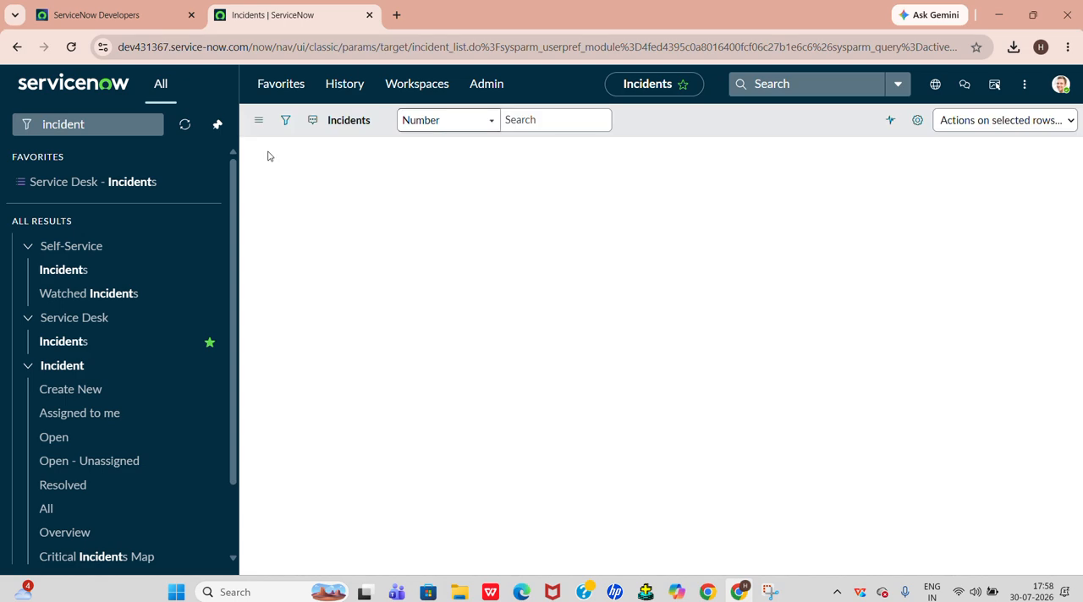
Open the first incident created today and examine its Task SLAs related list
click(323, 206)
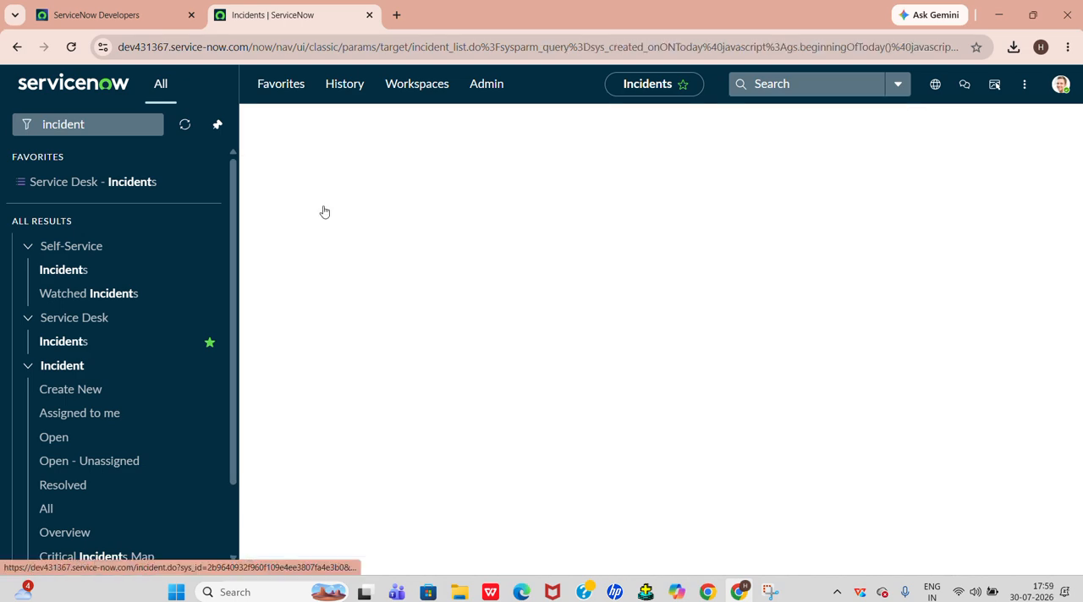
scroll(467, 379, down, 10)
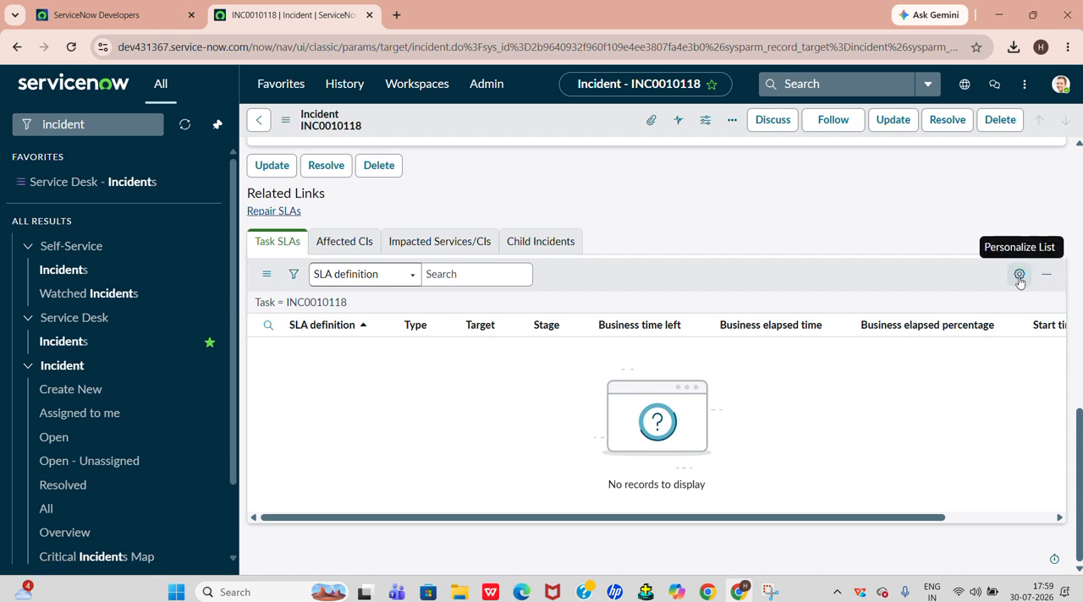
scroll(732, 401, up, 1)
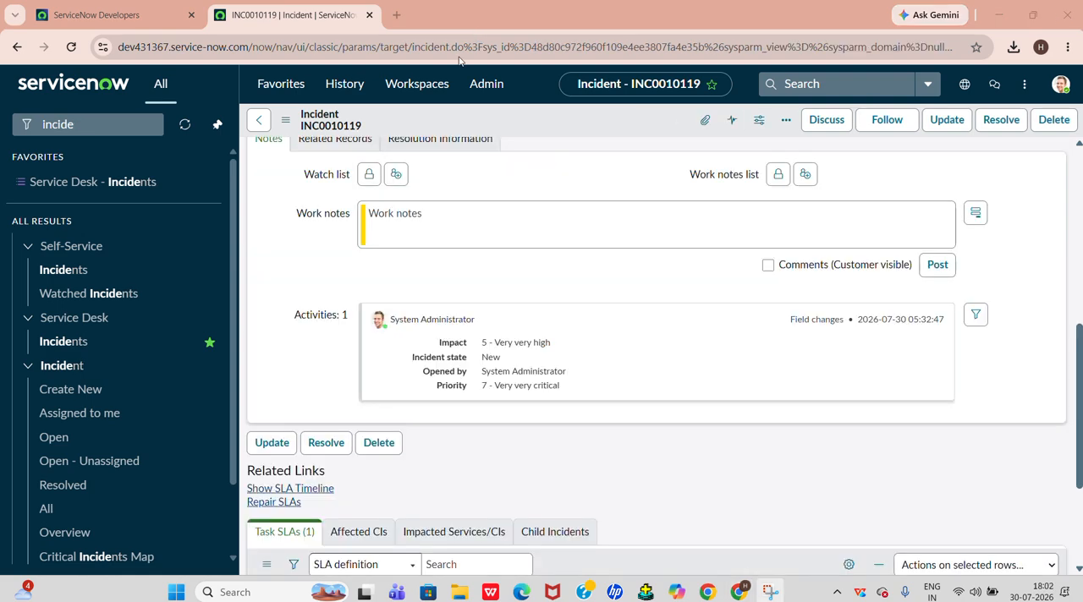
scroll(430, 234, up, 10)
Check the Task SLAs and priority fields of the "My mail is not working" incident
double_click(473, 166)
scroll(513, 288, down, 10)
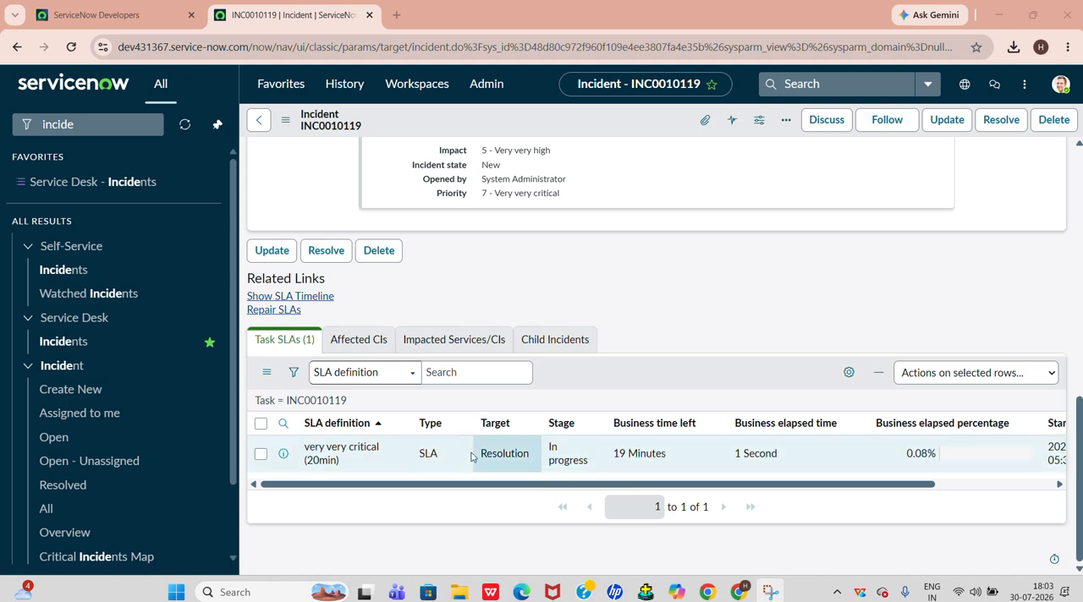
scroll(592, 421, up, 1)
scroll(597, 426, up, 10)
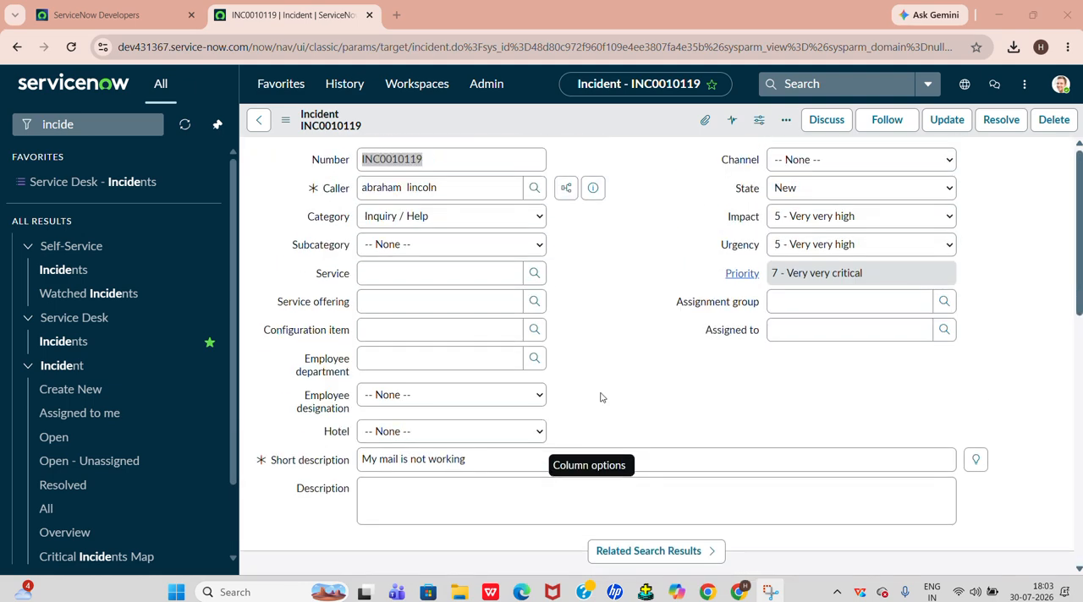
Clear the filter text in the application navigator
click(145, 125)
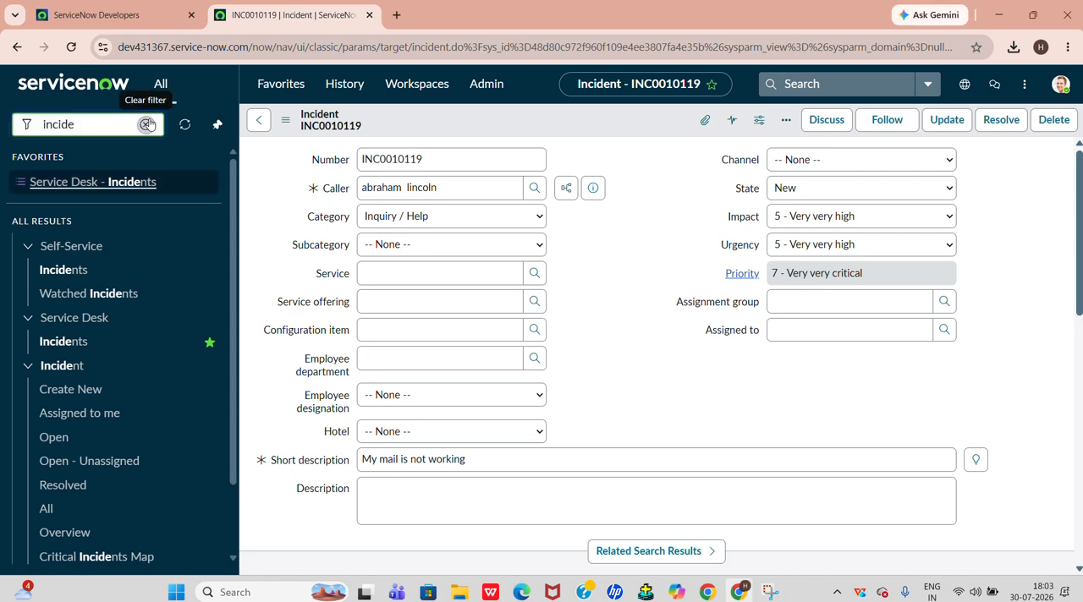